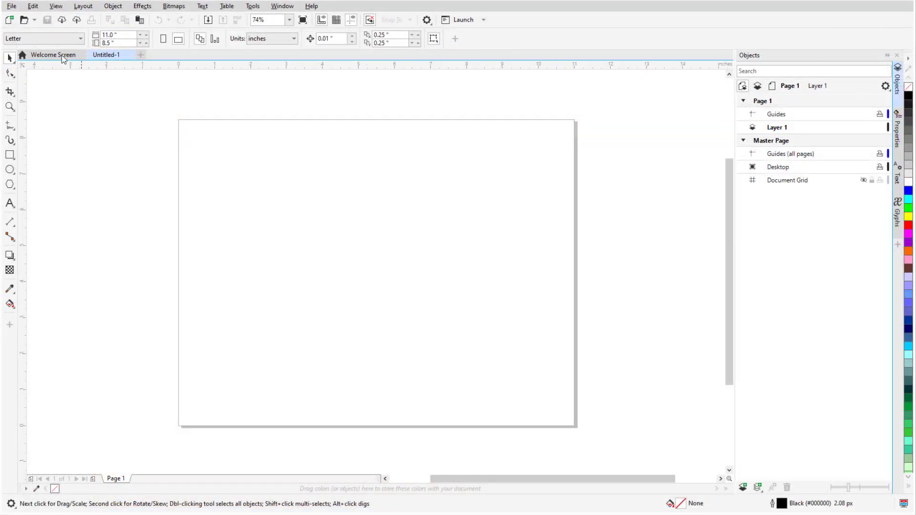
- Import hero7.pdf with its comments on a separate layer, placed centred on the page
left_click(11, 5)
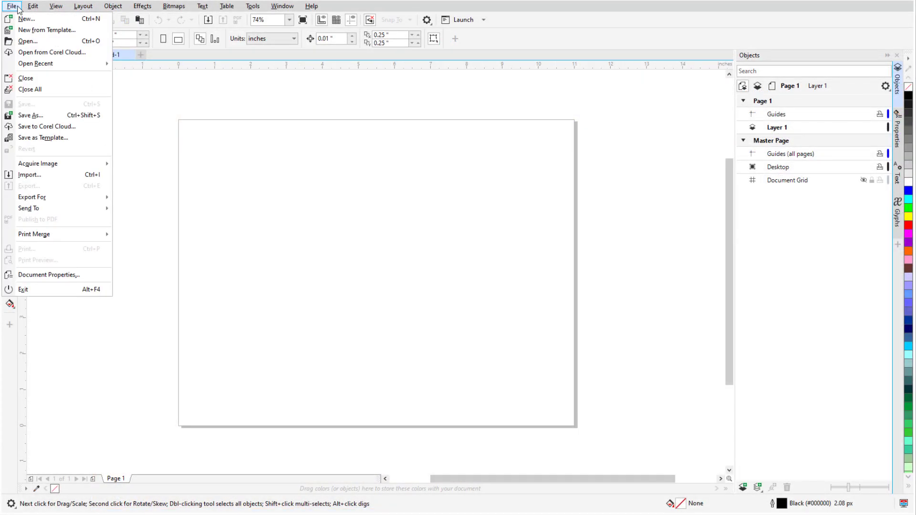
left_click(67, 175)
left_click(407, 260)
left_click(685, 400)
left_click(460, 291)
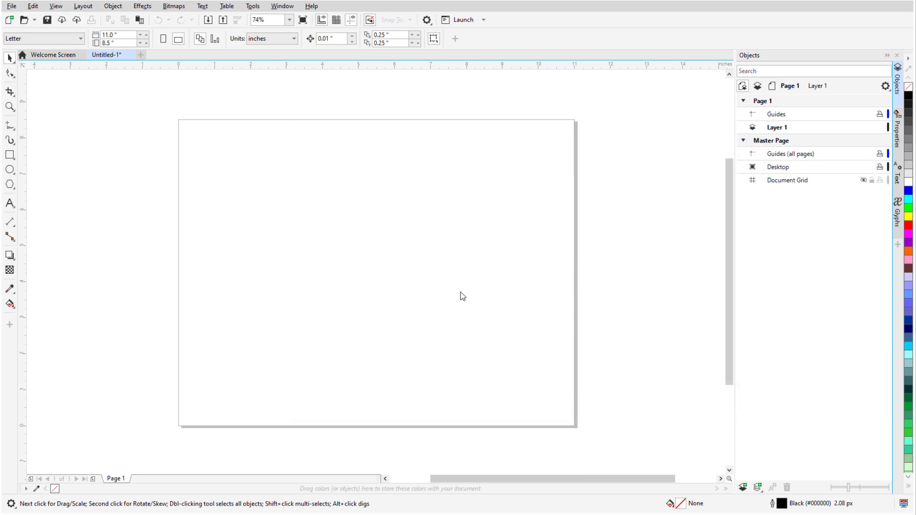
key("Return")
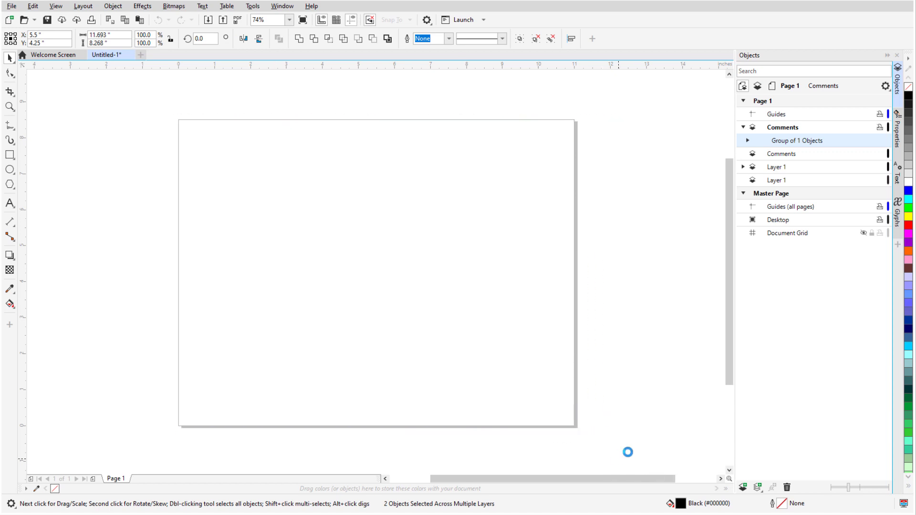
- Combine the 15 mission statement text lines into one text object
scroll(445, 396, "up", 3)
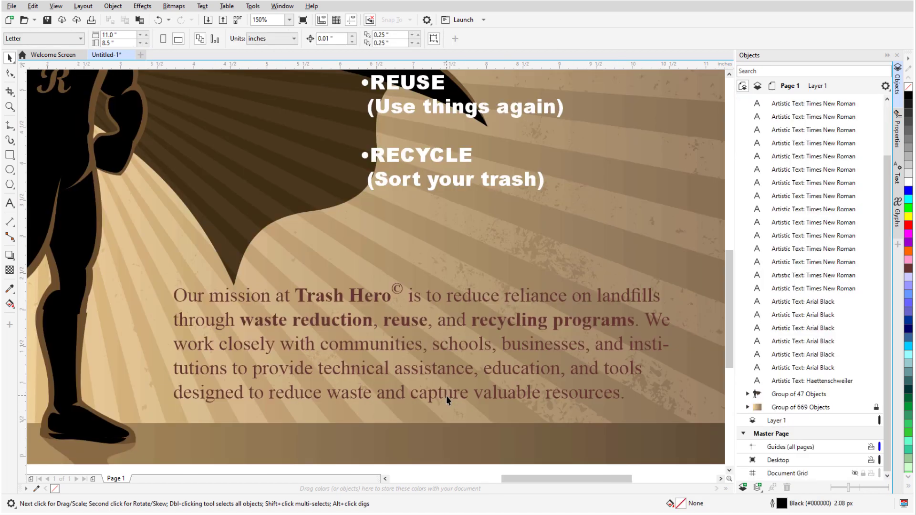
left_click(445, 396)
left_click(782, 107, "shift")
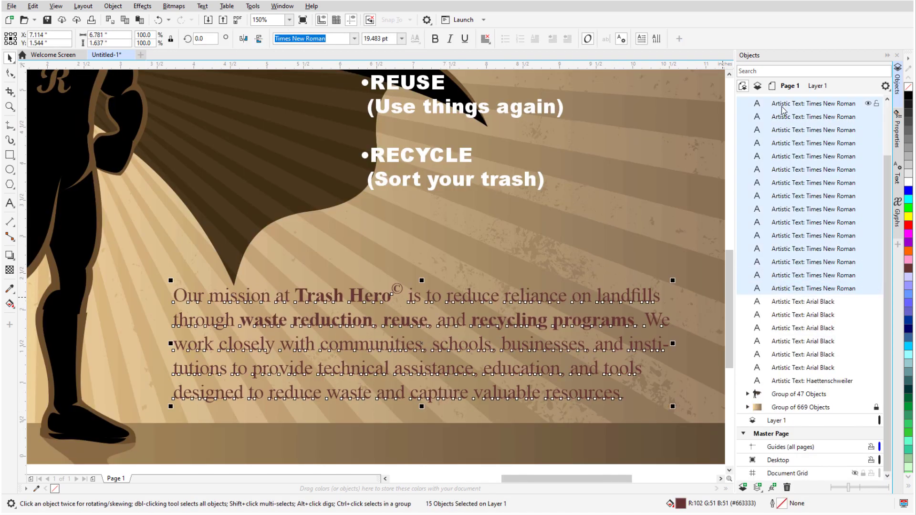
right_click(784, 145)
left_click(811, 172)
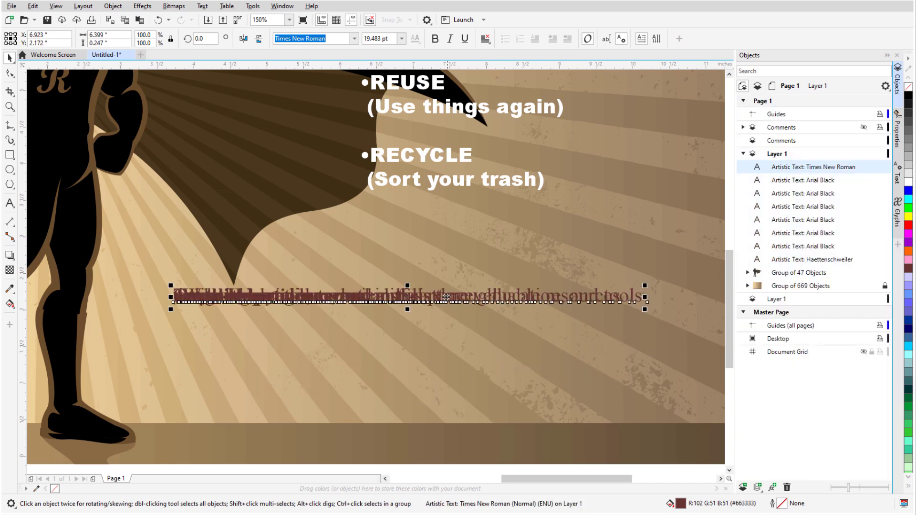
- Convert the combined mission text to paragraph text and enlarge its frame downward
right_click(444, 296)
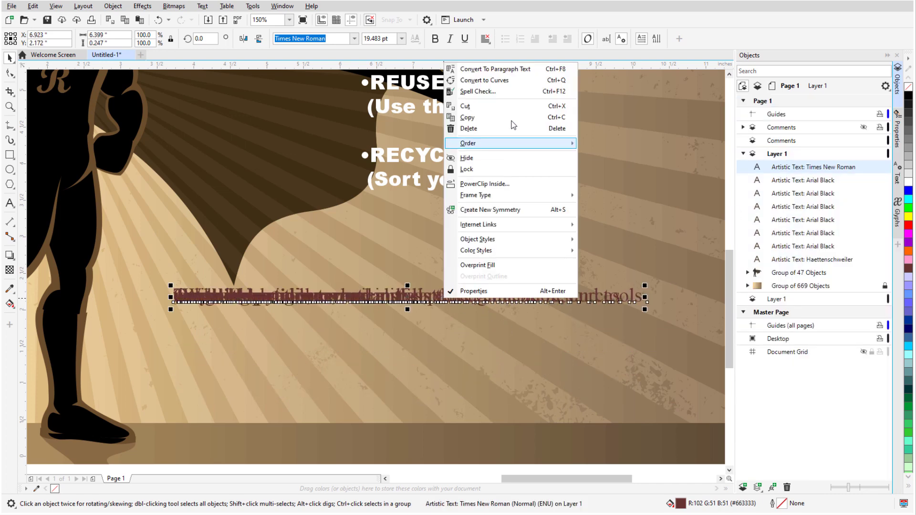
left_click(540, 76)
left_click_drag(645, 309, 648, 447)
scroll(643, 402, "down", 3)
left_click_drag(648, 292, 648, 358)
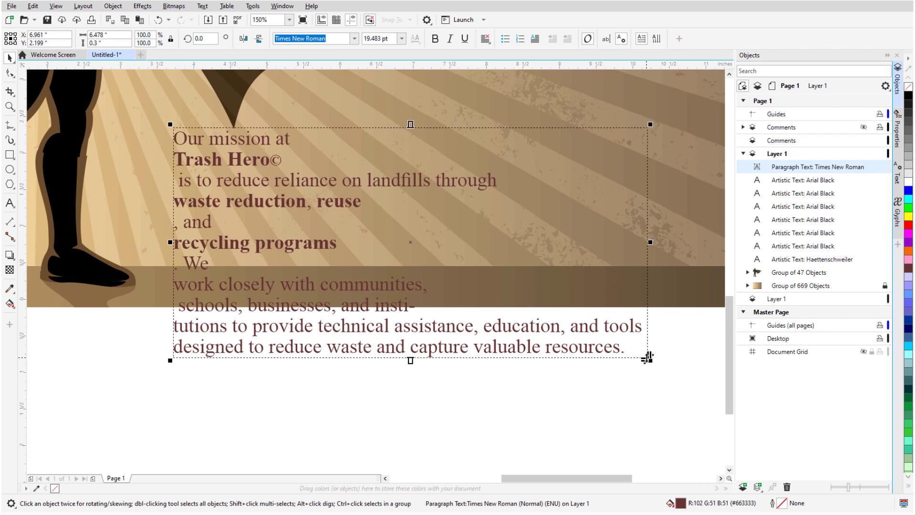
- Delete the stray line breaks and the hyphen in 'insti-' so the paragraph flows
double_click(323, 147)
key("Delete")
key("End")
key("Delete")
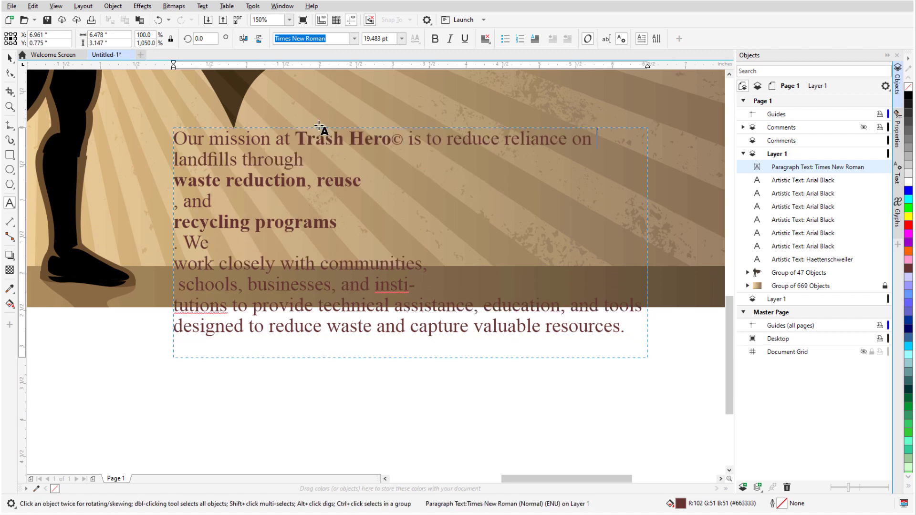
key("Down")
key("End")
key("Delete")
key("End")
key("Delete")
key("End")
key("Delete")
key("End")
key("Delete")
key("End")
key("Delete")
key("End")
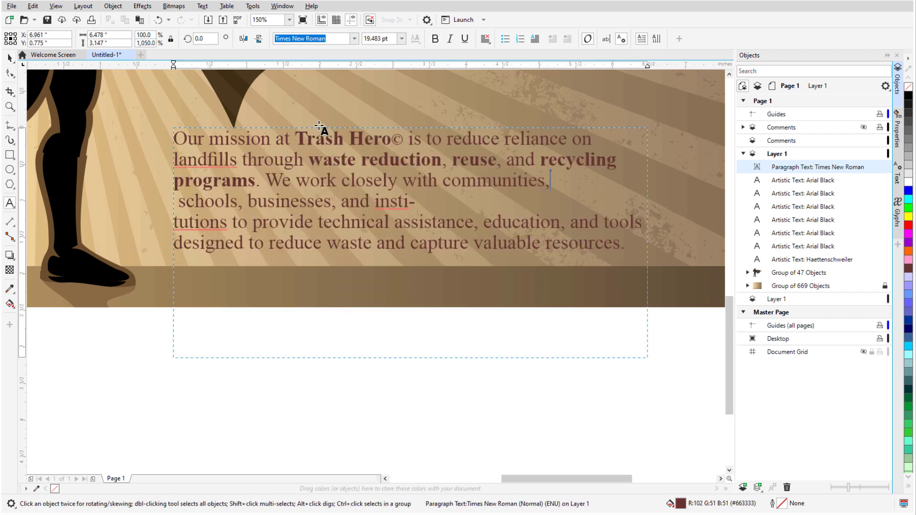
key("Delete")
key("End")
key("BackSpace")
key("Delete")
key("End")
key("Delete")
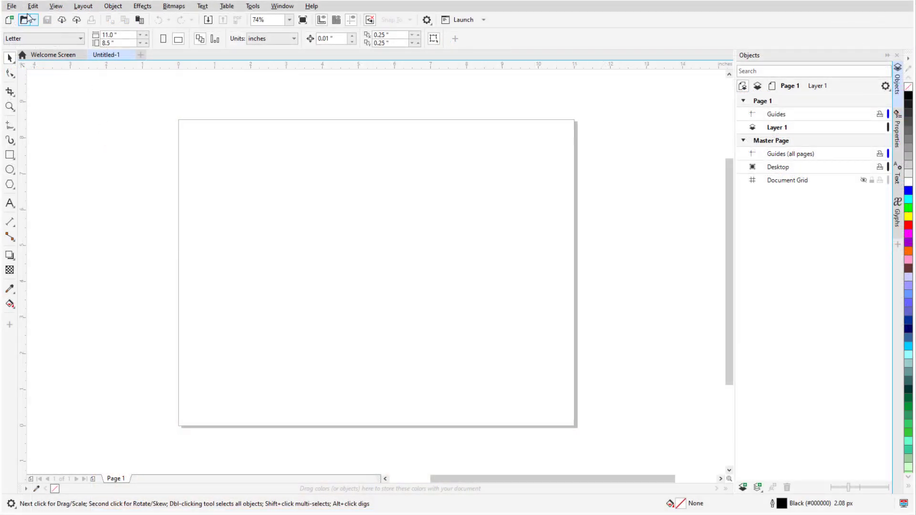
- Import hero7.pdf again with comments on a separate layer, dragged to fill the page
left_click(12, 6)
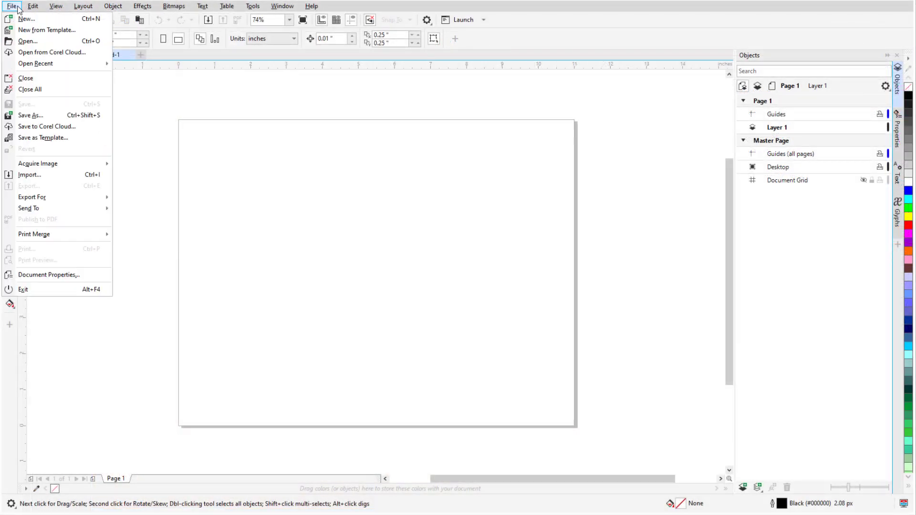
left_click(67, 175)
left_click(396, 262)
left_click(686, 402)
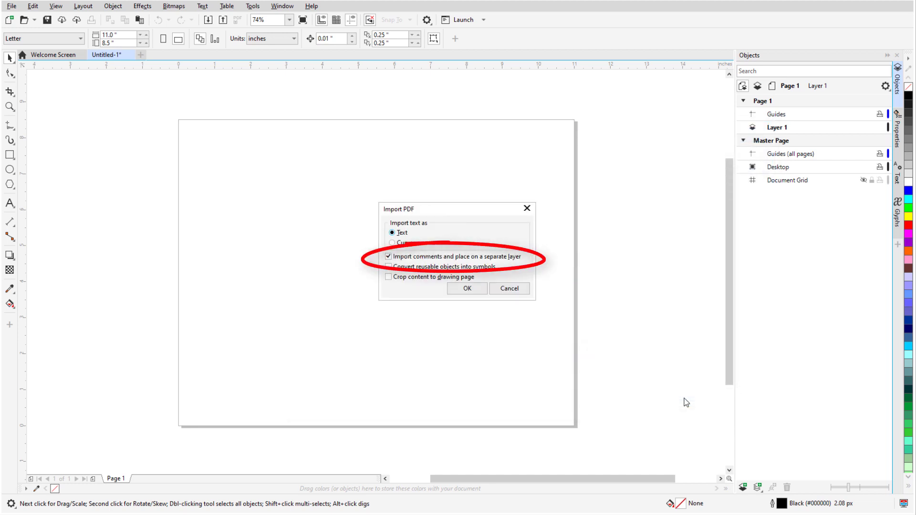
left_click(462, 290)
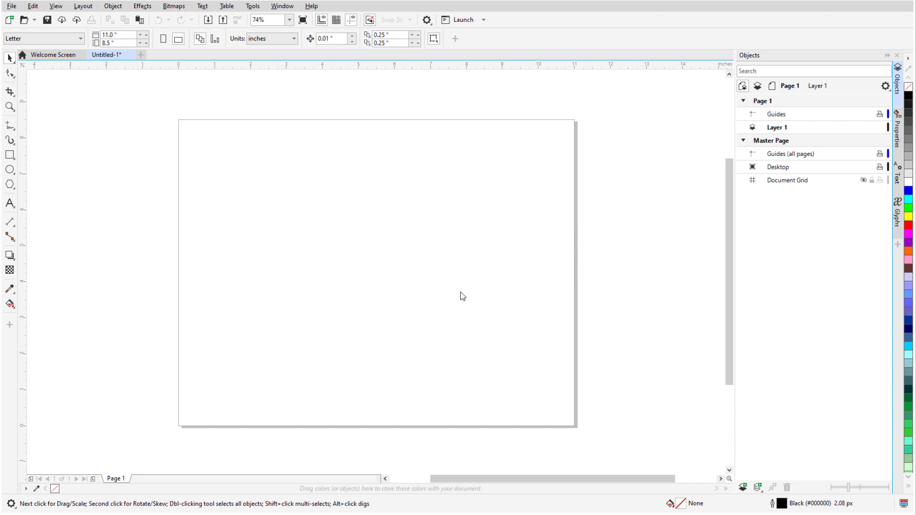
left_click_drag(175, 118, 620, 431)
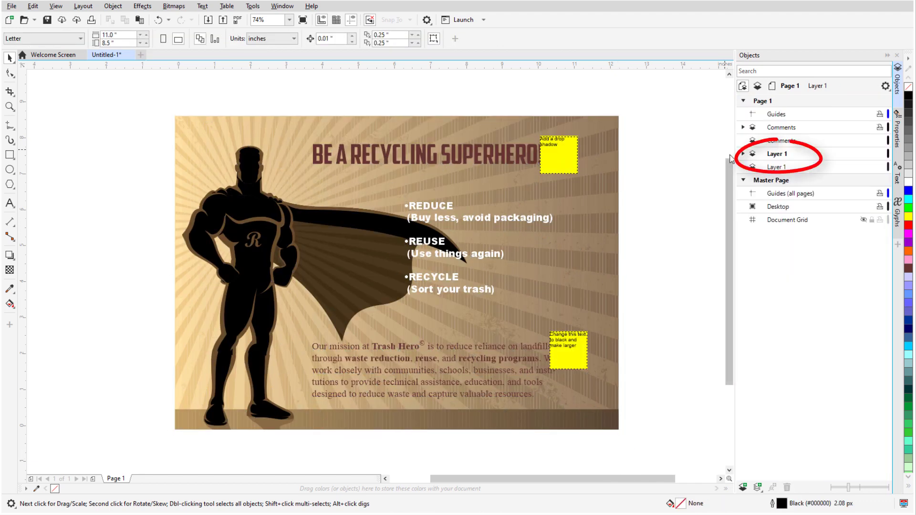
- Expand Layer 1 and Comments in the Objects docker, then hide the Comments layer
left_click(743, 153)
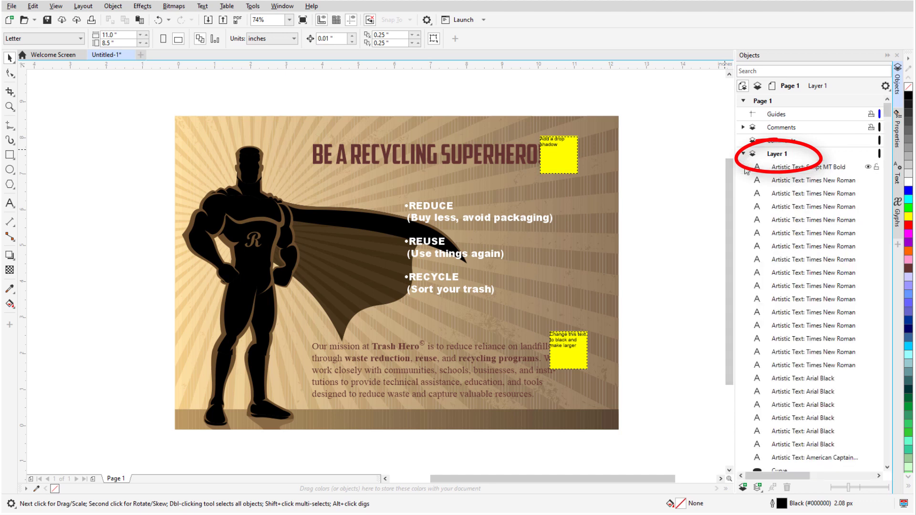
left_click(742, 128)
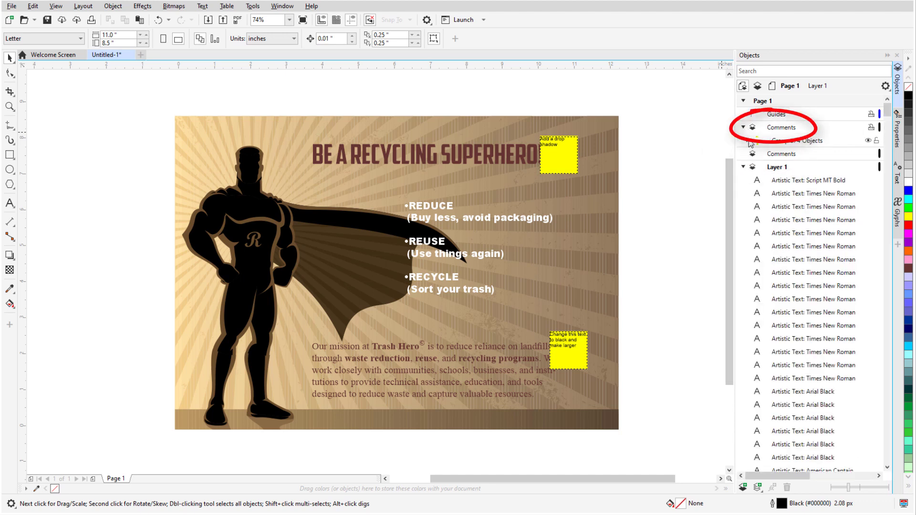
left_click(747, 140)
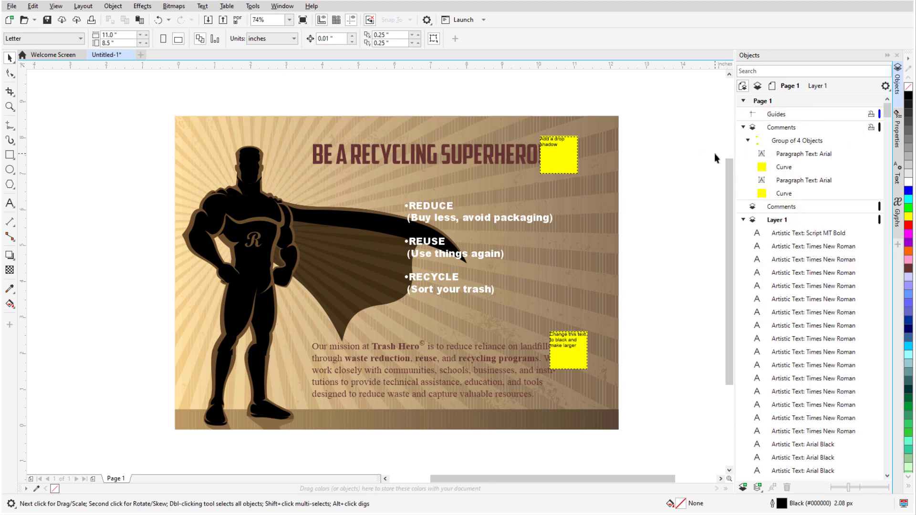
left_click(855, 128)
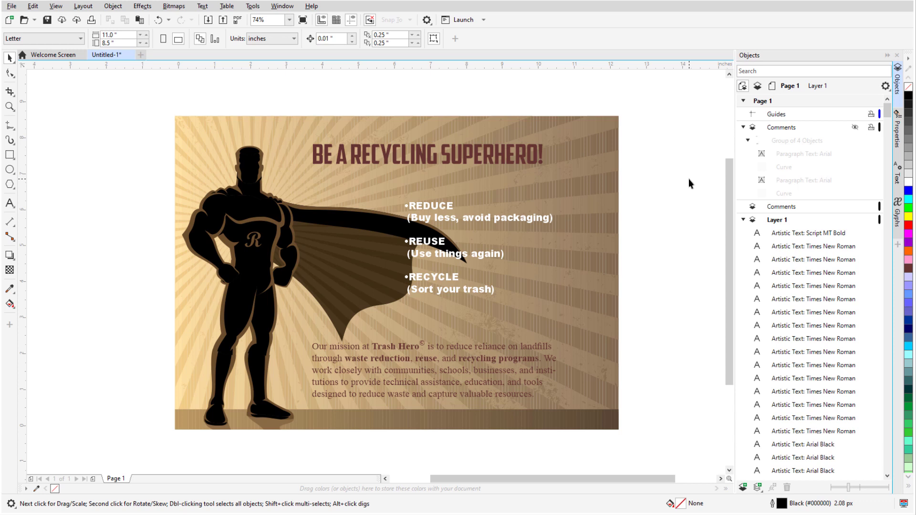
- Change the 'BE A RECYCLING SUPERHERO!' headline from American Captain to Haettenschweiler, 56 pt
left_click(471, 156)
left_click(310, 38)
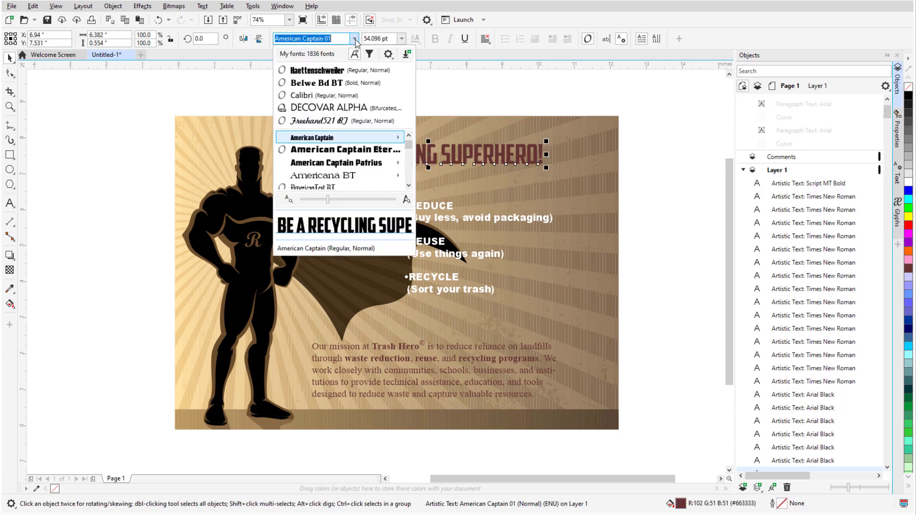
key("Escape")
type("h")
key("Return")
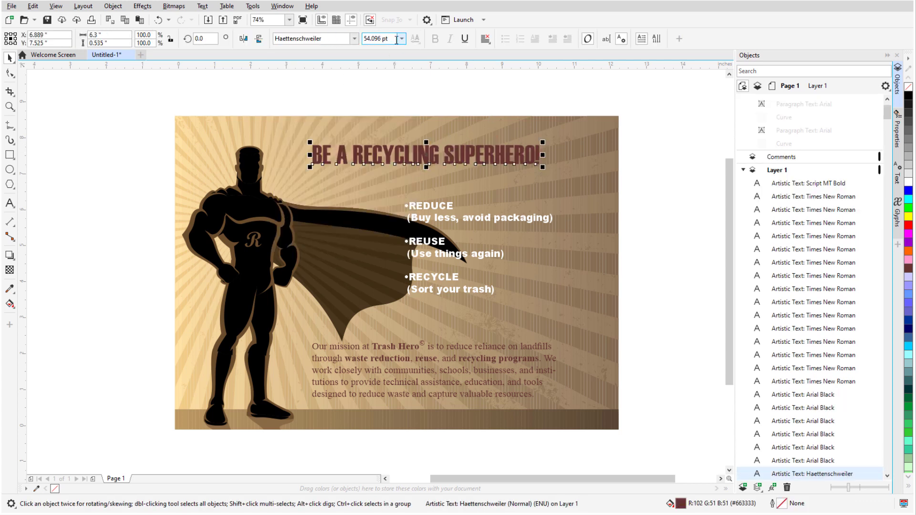
triple_click(396, 40)
type("56")
key("Return")
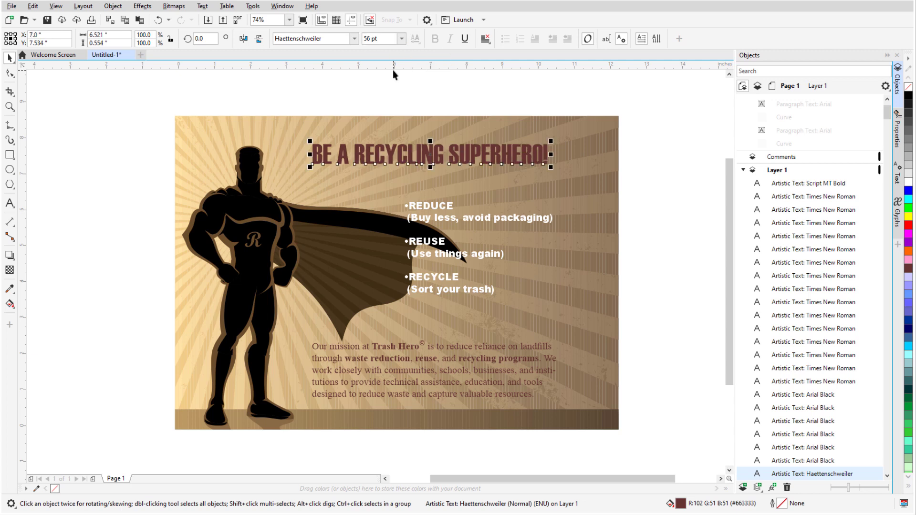
left_click(393, 87)
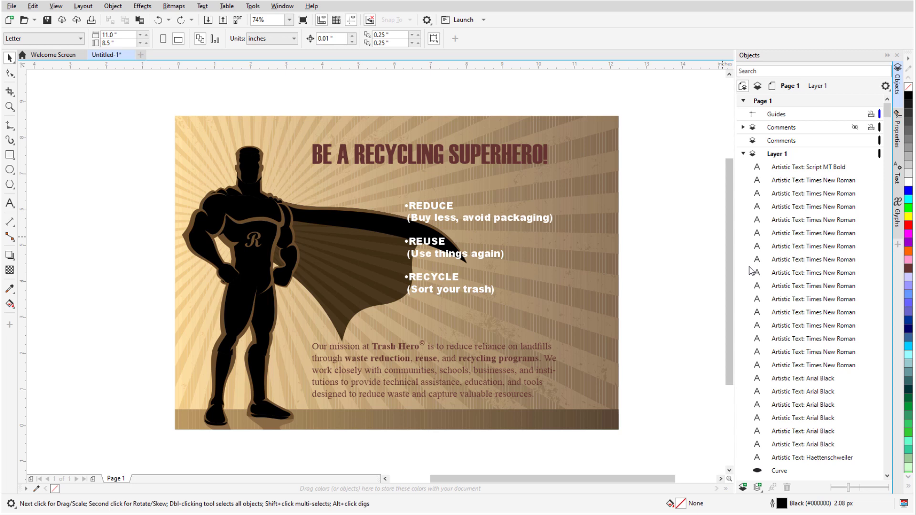
- Group the 46 silhouette Curve objects into one group
scroll(752, 271, "down", 5)
left_click(774, 286)
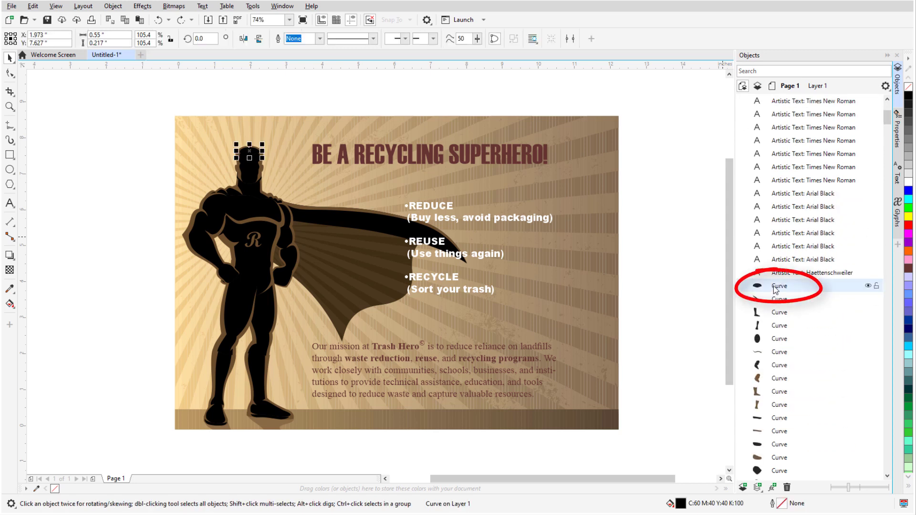
scroll(775, 291, "down", 8)
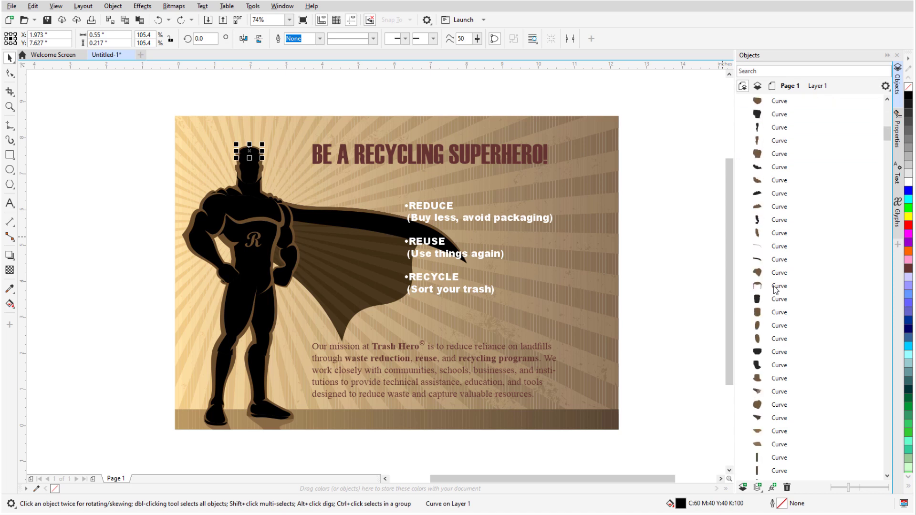
left_click(783, 380, "shift")
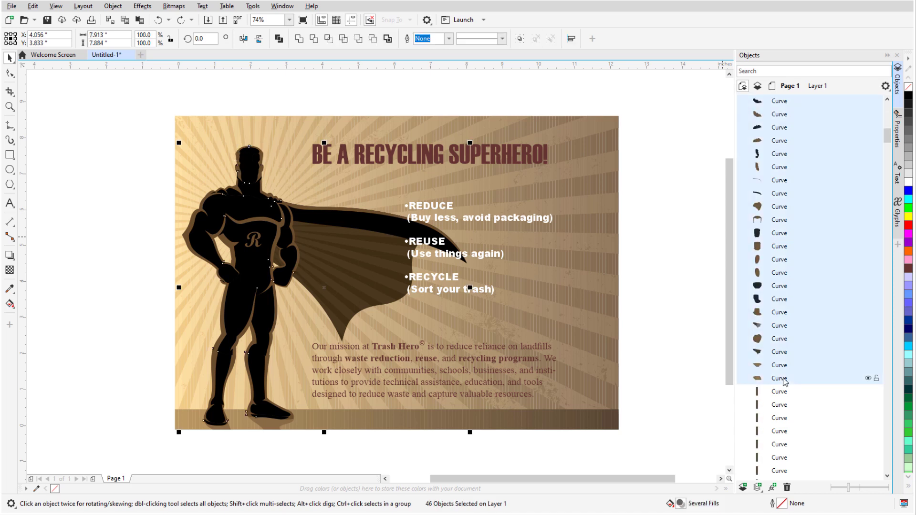
right_click(783, 379)
left_click(838, 138)
- Move the Script MT Bold 'R' letter into the silhouette group, making 47 objects
scroll(813, 217, "up", 3)
scroll(813, 224, "up", 2)
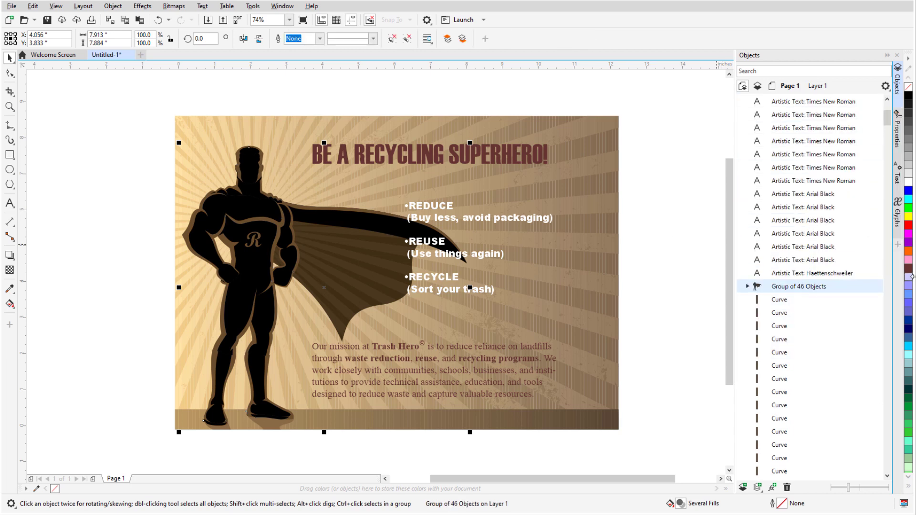
left_click(868, 286)
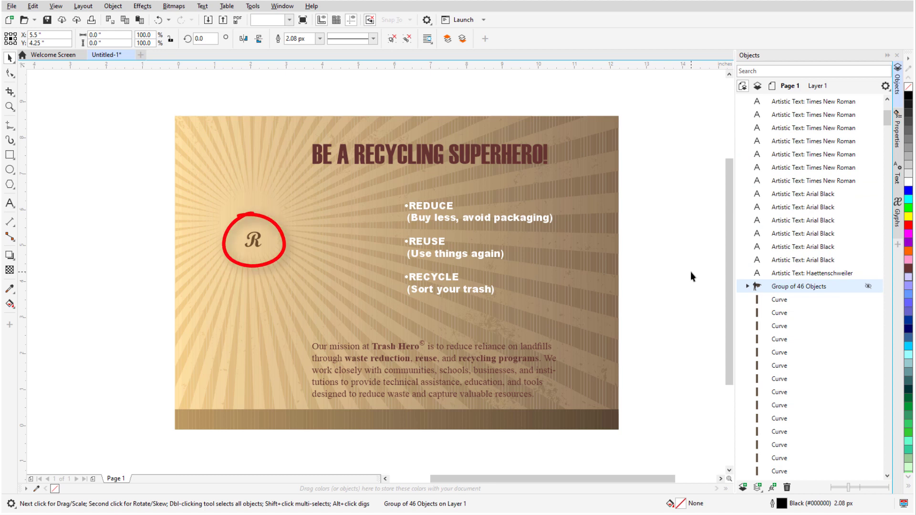
left_click(253, 240)
left_click_drag(781, 104, 868, 427)
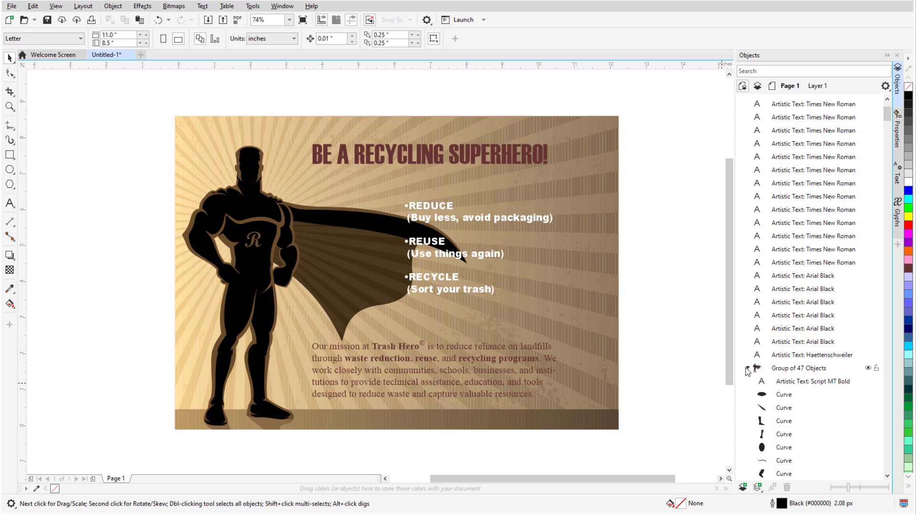
- Select every remaining background Curve and group them into a Group of 669 Objects
left_click(747, 370)
left_click(776, 385)
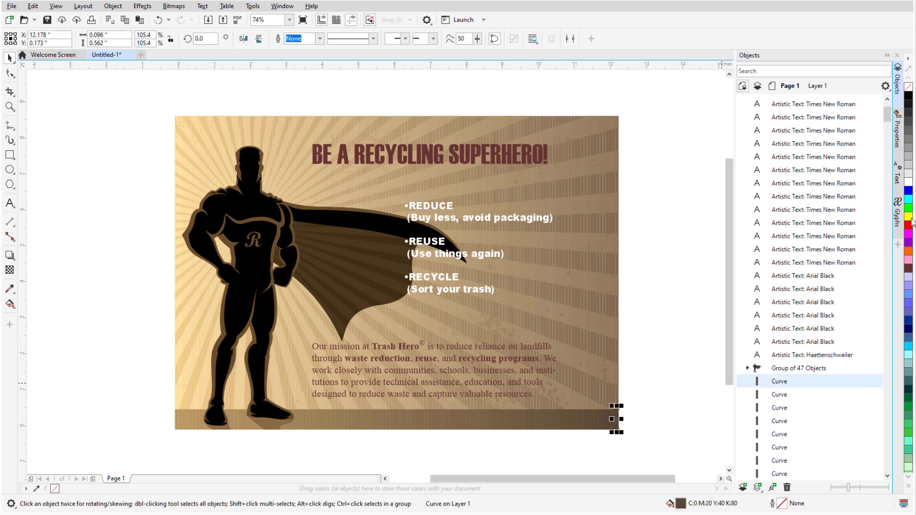
left_click_drag(887, 117, 890, 465)
key("ctrl+a")
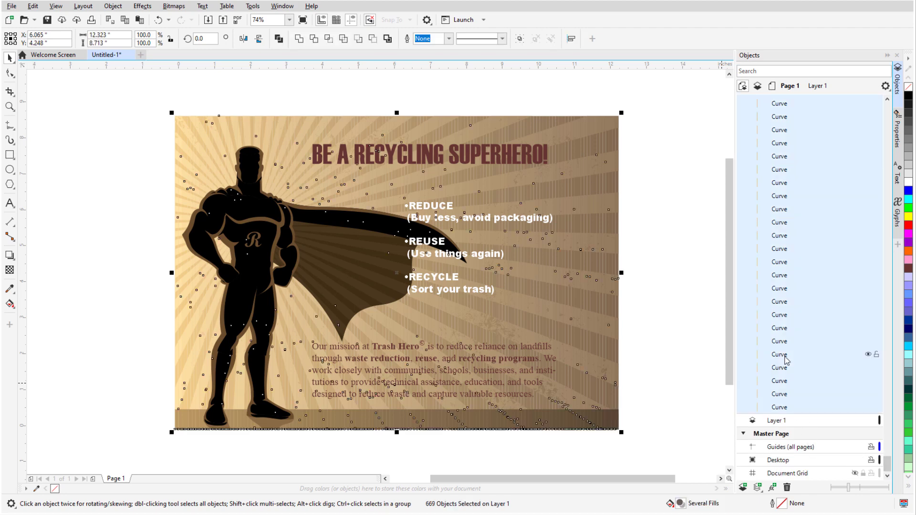
right_click(786, 360)
left_click(811, 114)
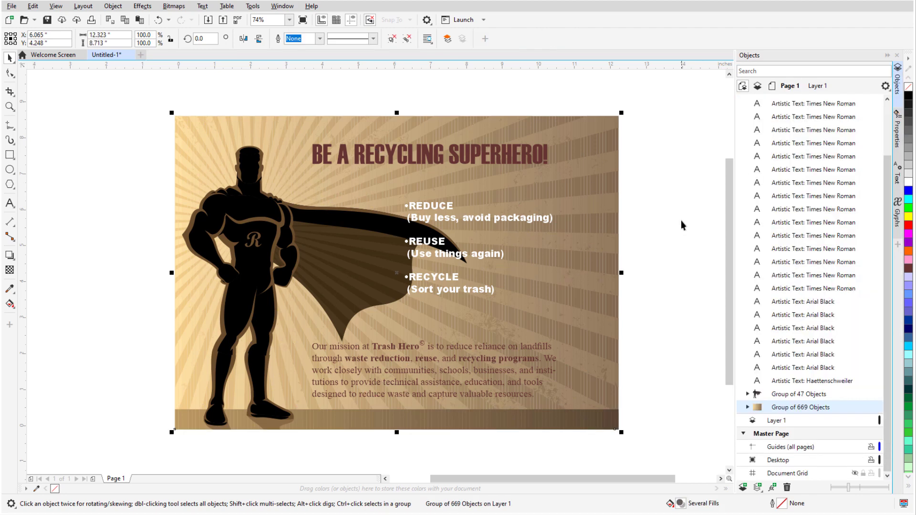
left_click(664, 256)
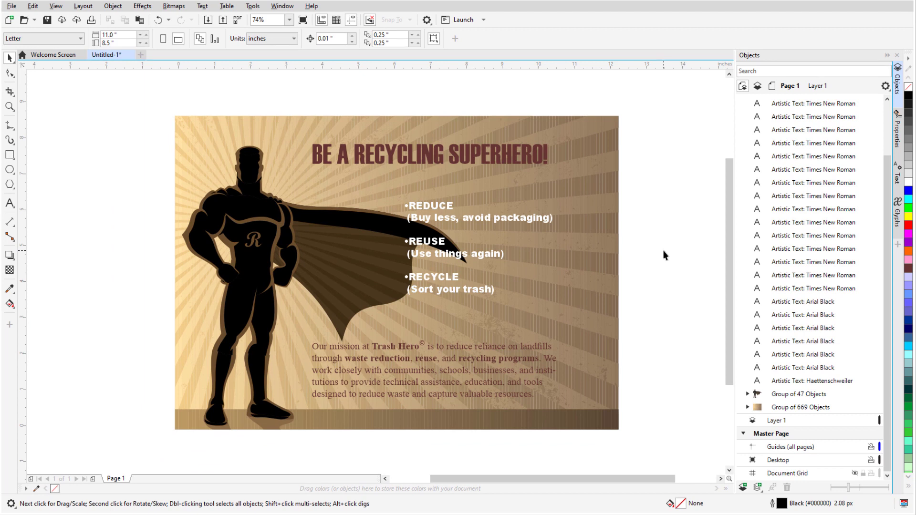
- Lock the Group of 669 Objects row in the Objects docker
right_click(580, 254)
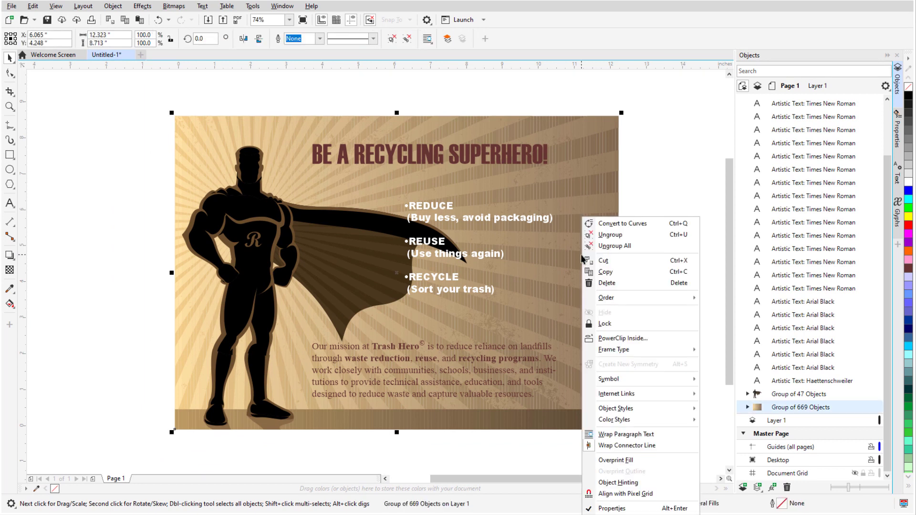
left_click(667, 484)
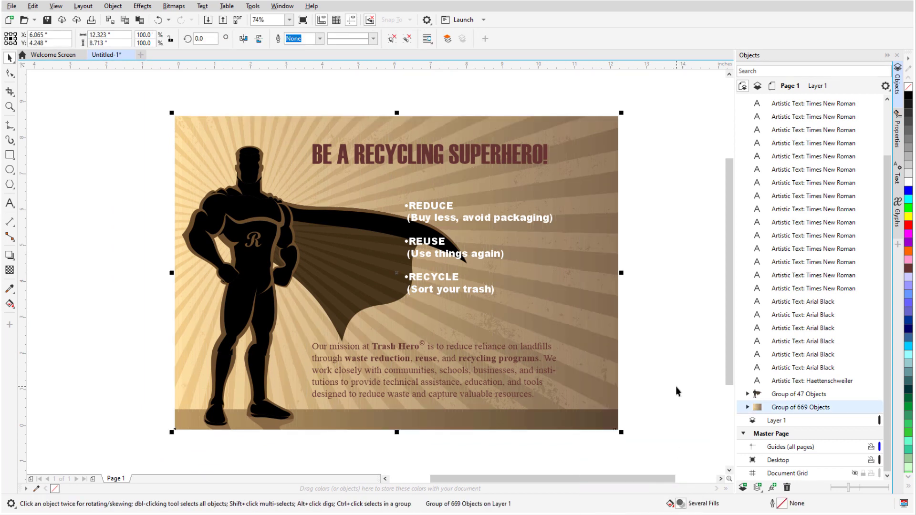
left_click(676, 391)
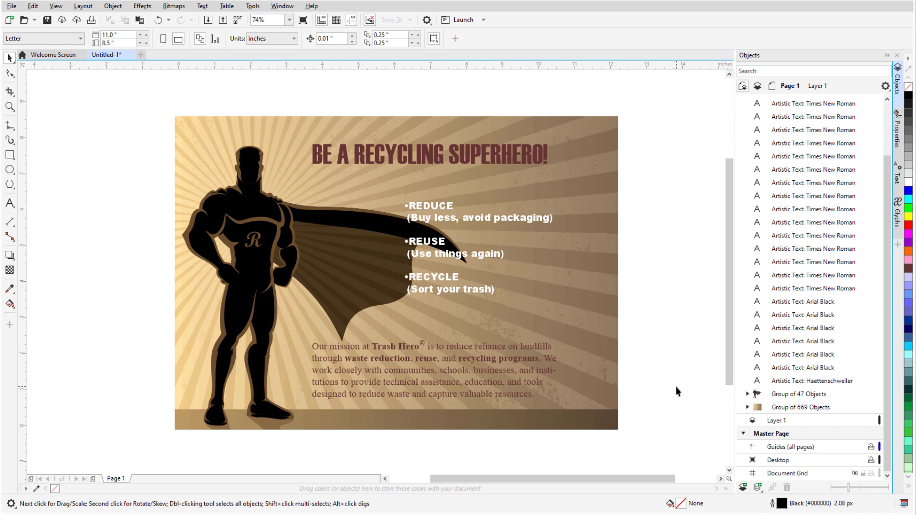
mouse_move(877, 410)
scroll(446, 396, "up", 3)
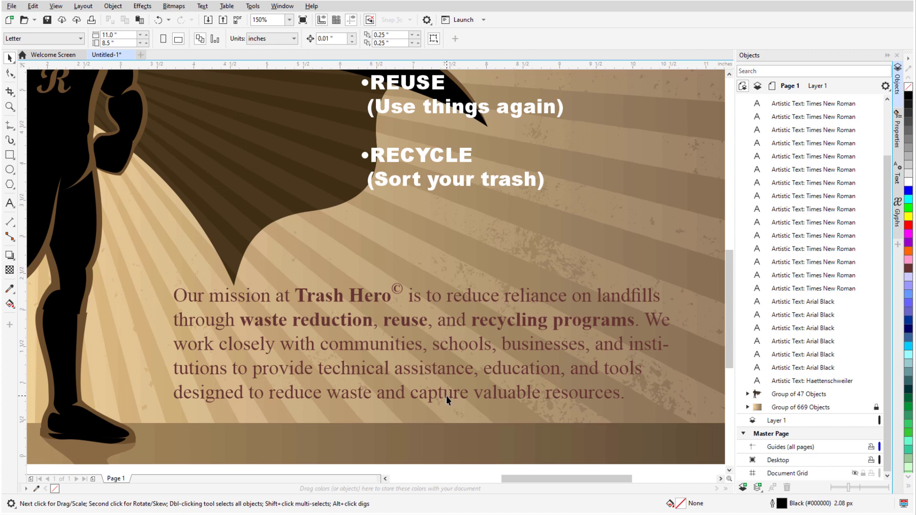
left_click(232, 302)
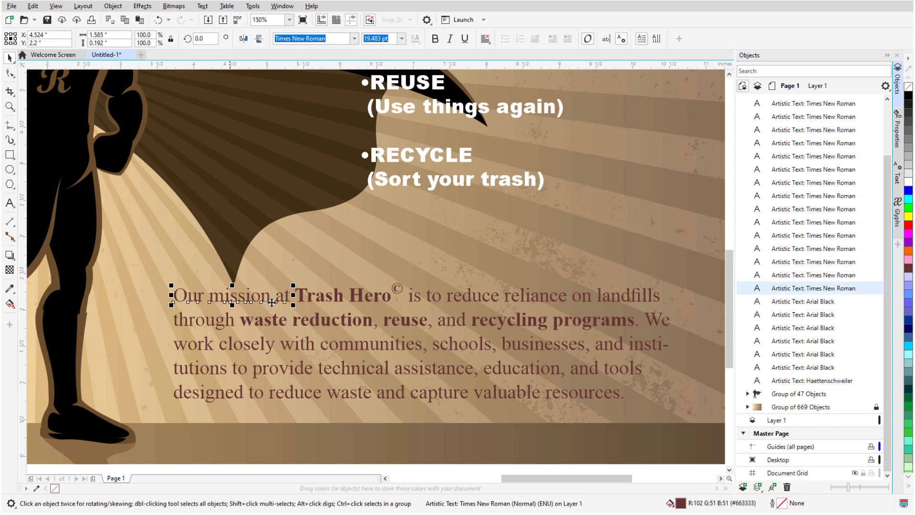
left_click(342, 303)
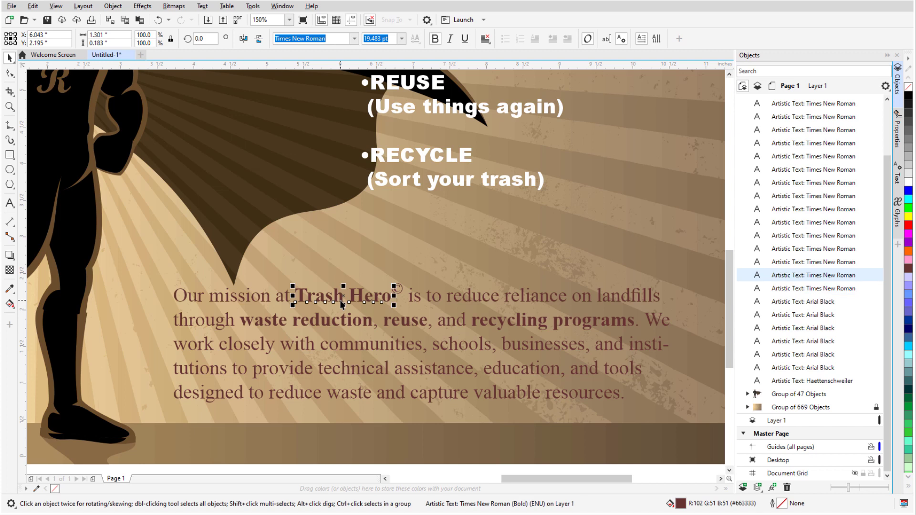
left_click(398, 291)
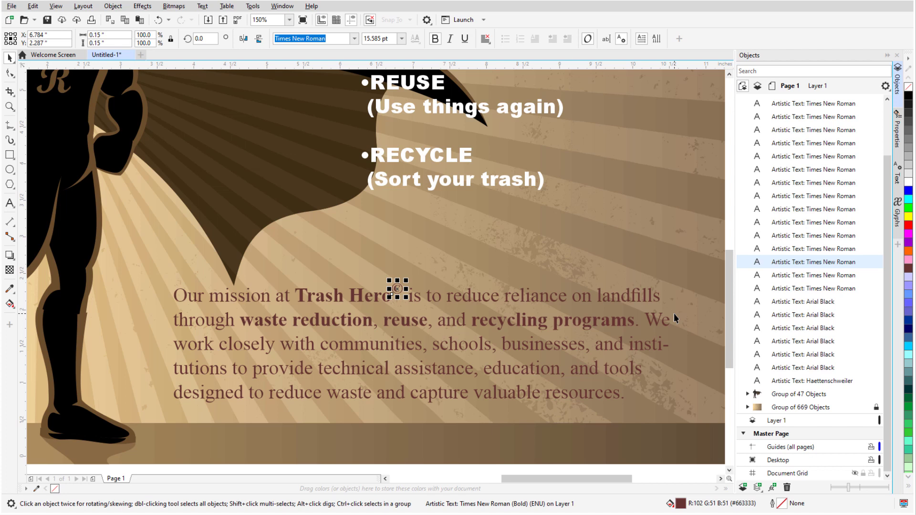
- Select the 15 mission text pieces, from 'Our mission at' up to the top Artistic Text row
left_click(263, 302)
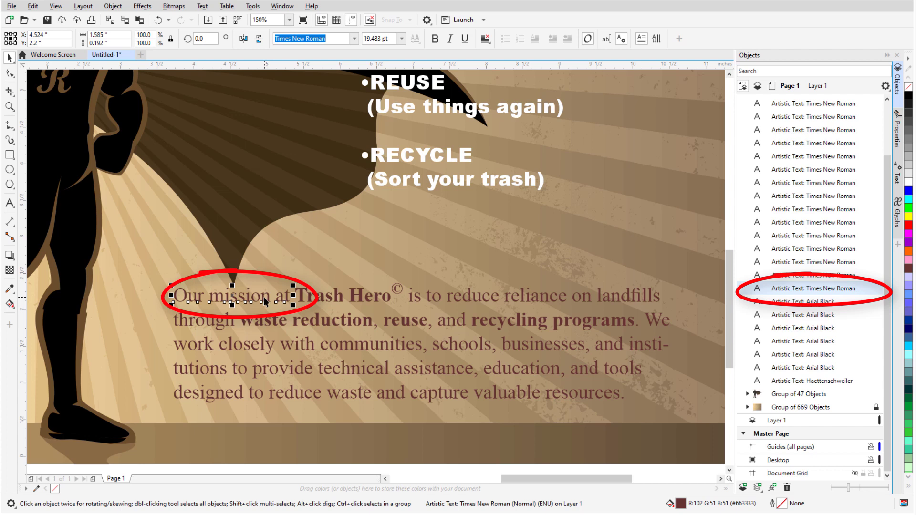
left_click(583, 401)
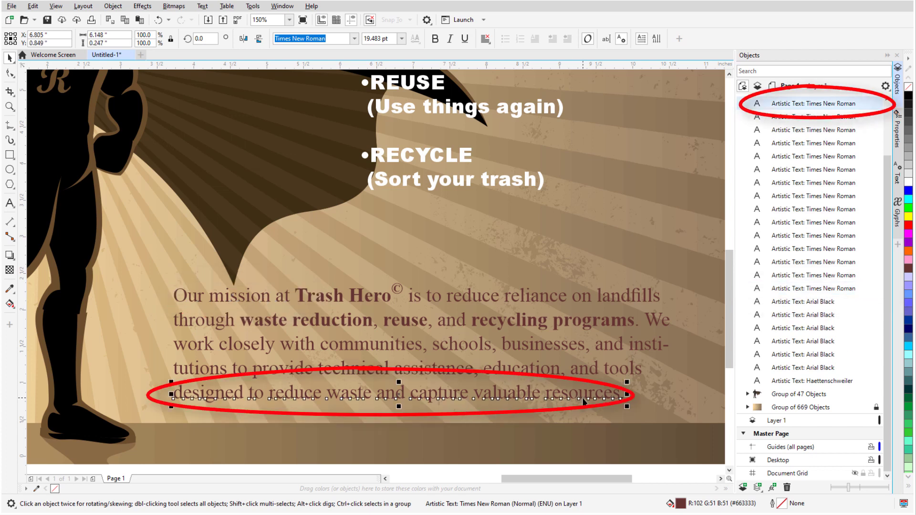
left_click(787, 290)
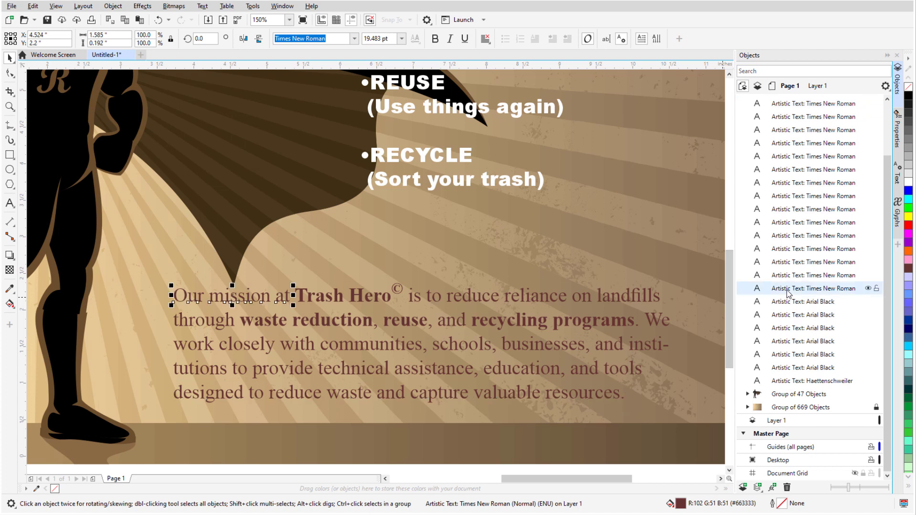
left_click(782, 105, "shift")
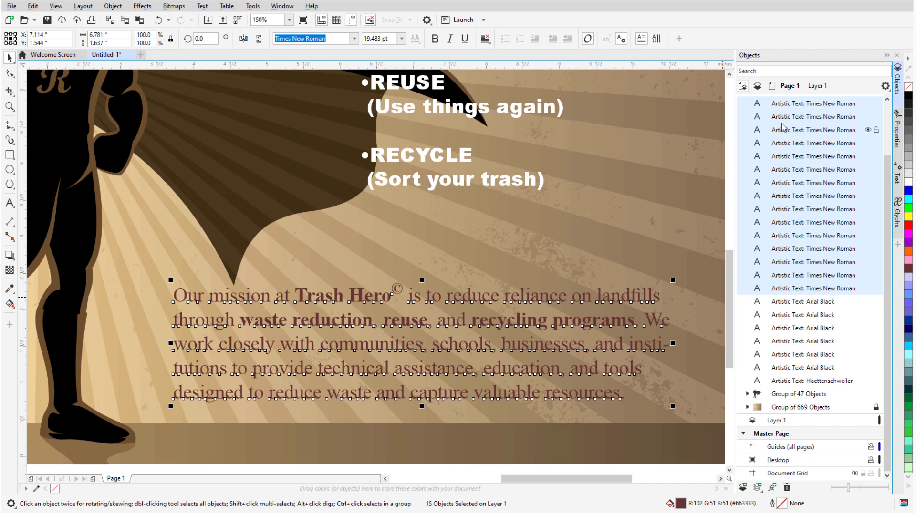
- Combine the 15 mission pieces, convert them to paragraph text, and enlarge the frame
right_click(783, 144)
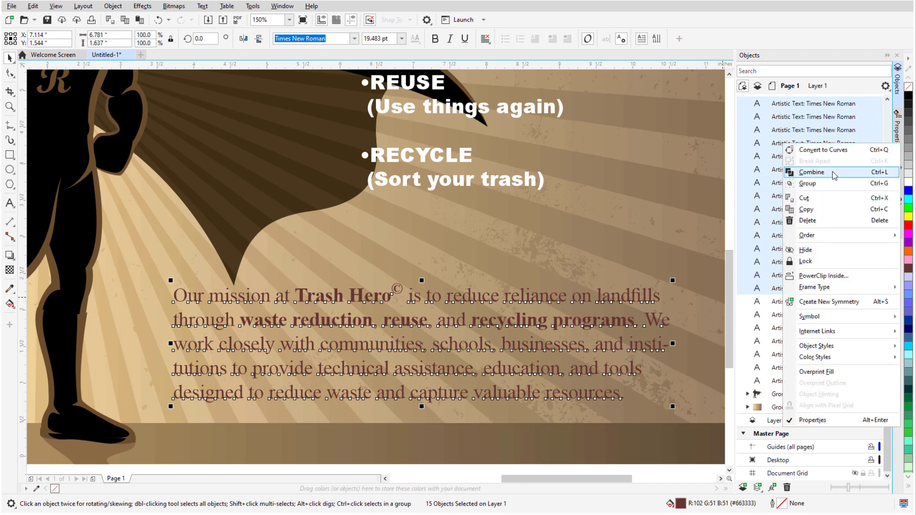
left_click(824, 173)
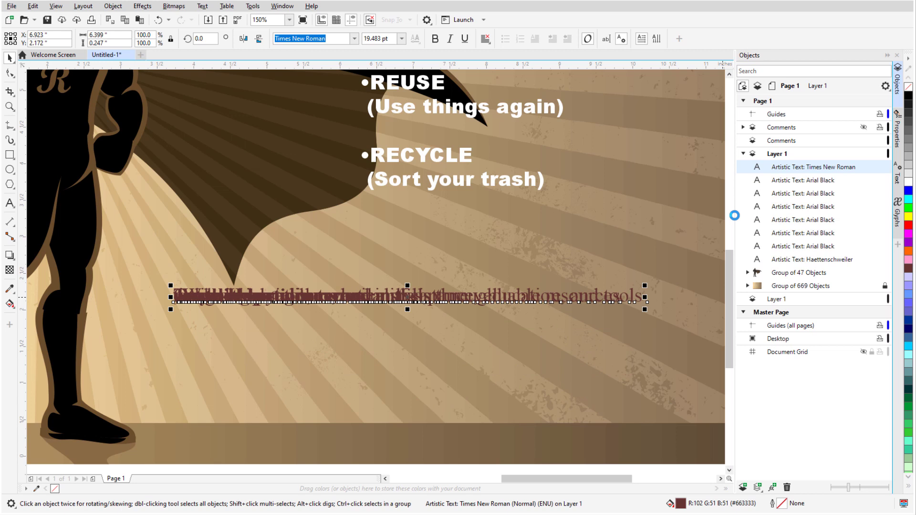
right_click(443, 297)
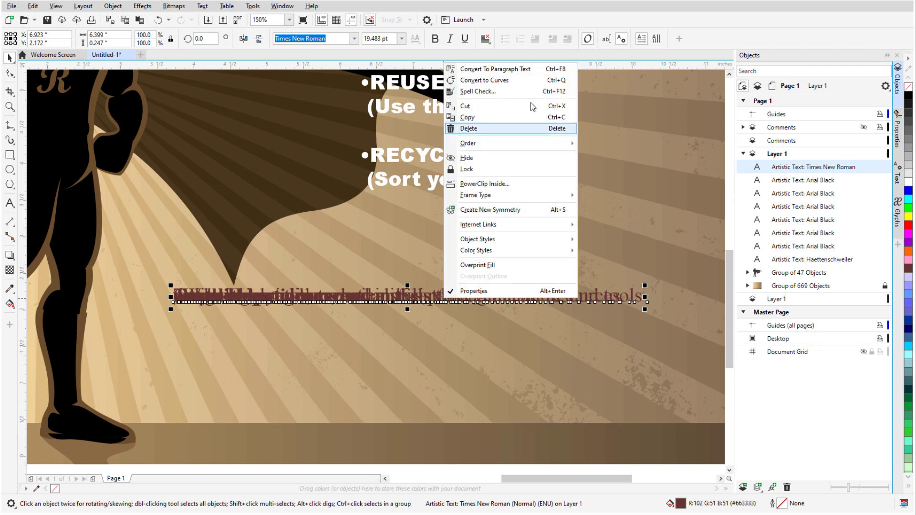
left_click(539, 70)
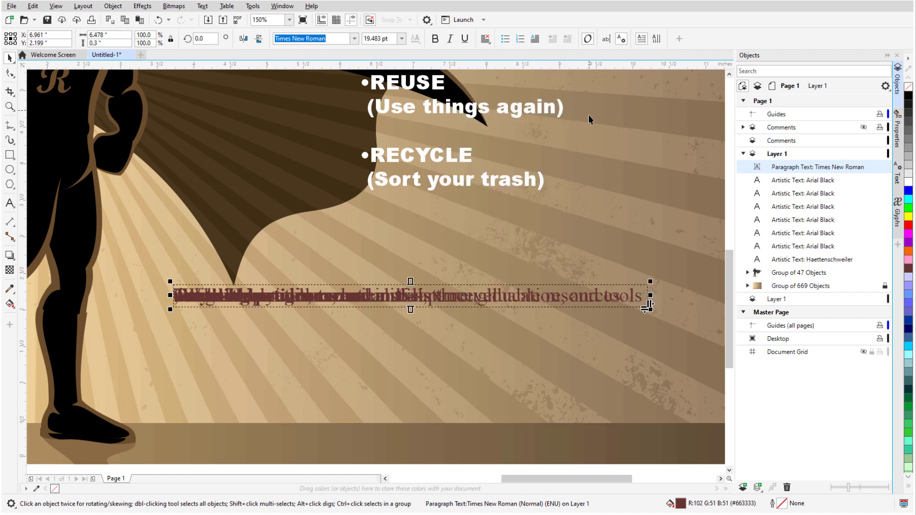
left_click_drag(650, 309, 651, 438)
left_click_drag(728, 309, 729, 355)
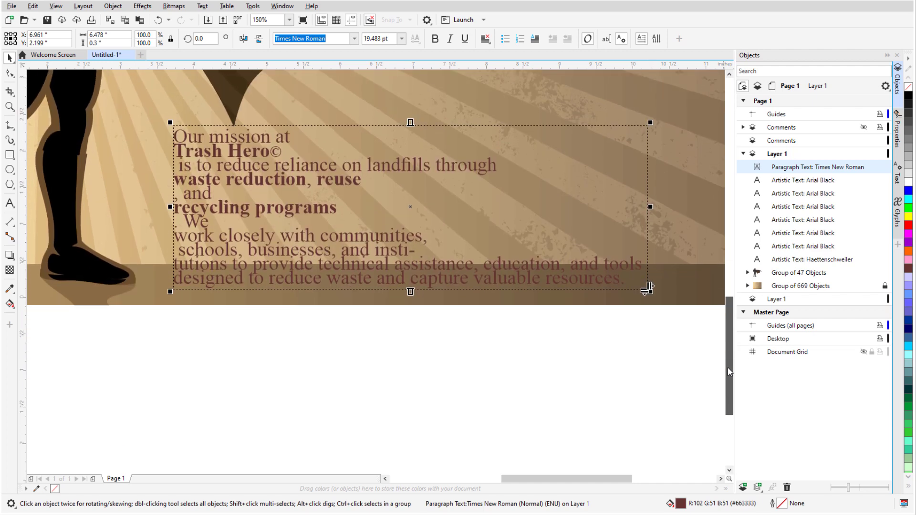
left_click_drag(647, 289, 648, 358)
- Remove the stray line breaks and rejoin 'institutions' so the mission paragraph flows continuously
double_click(300, 137)
key("Delete")
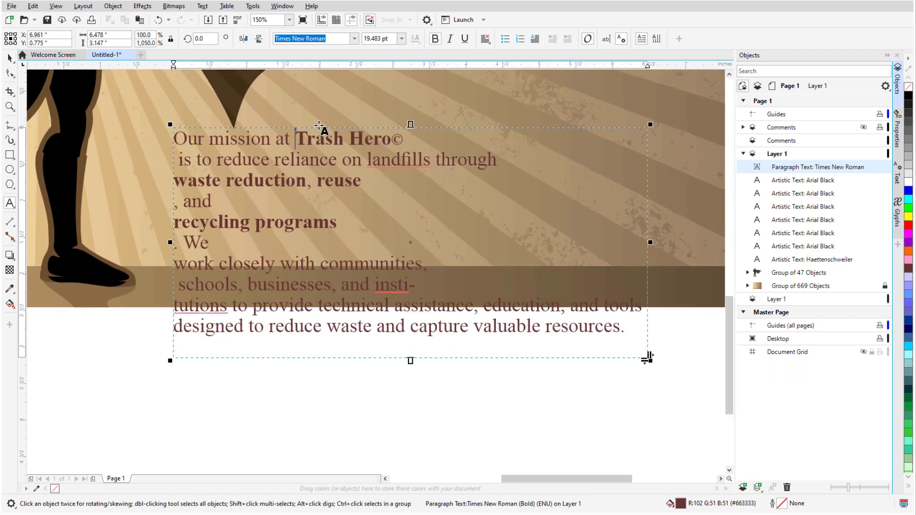
key("Delete")
key("End")
key("Delete")
key("End")
key("Delete")
key("End")
key("Delete")
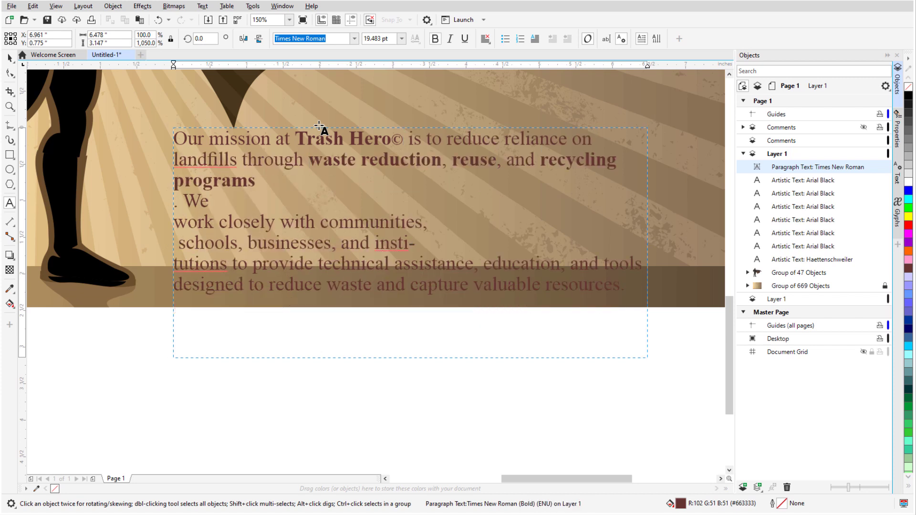
key("End")
key("Delete")
key("End")
key("Delete")
key("End")
key("Delete")
key("End")
key("BackSpace")
key("Delete")
key("End")
key("Delete")
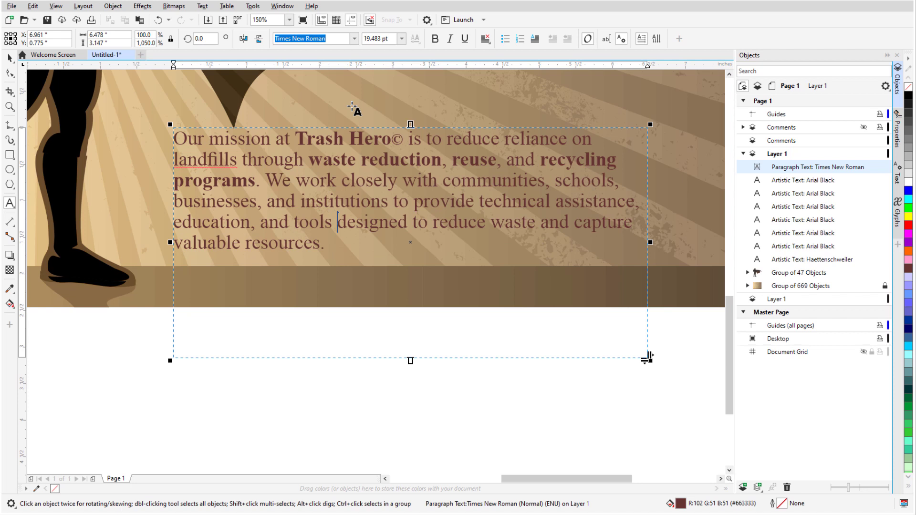
- Set the mission paragraph's line spacing to 20 pt in the Paragraph properties
left_click(898, 139)
left_click(758, 68)
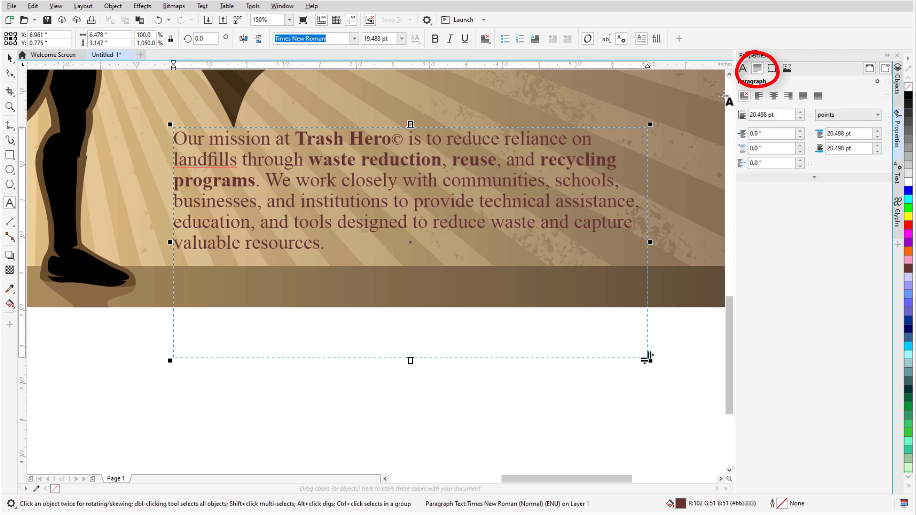
triple_click(785, 115)
type("20")
key("Return")
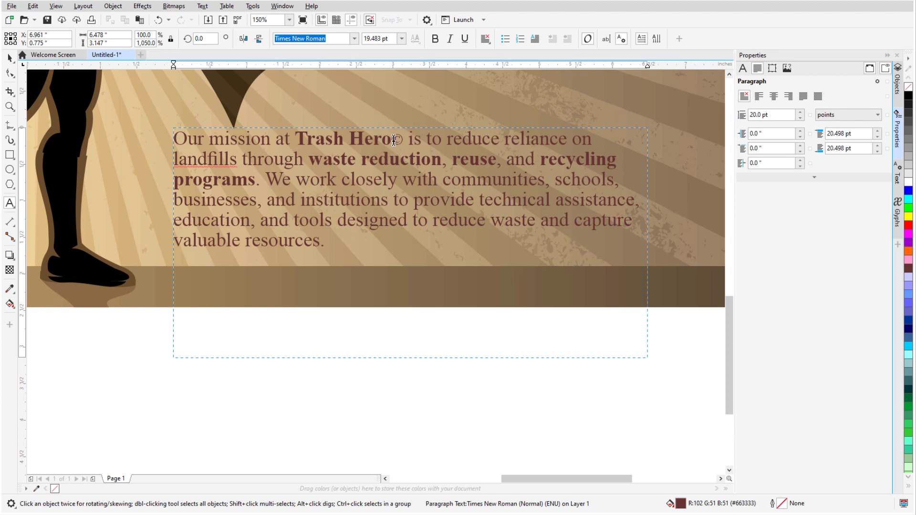
- Make the © after Trash Hero superscript, then zoom to show the whole page
left_click_drag(392, 139, 404, 140)
left_click(742, 68)
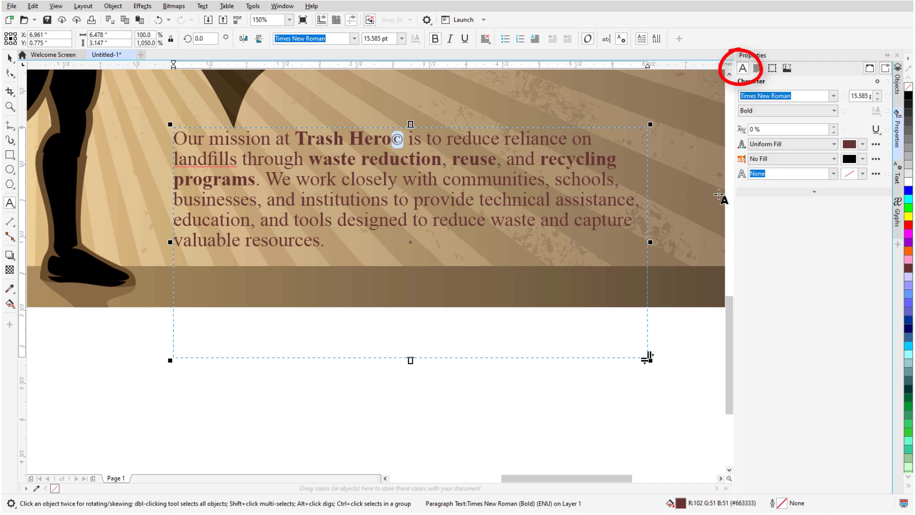
left_click(814, 192)
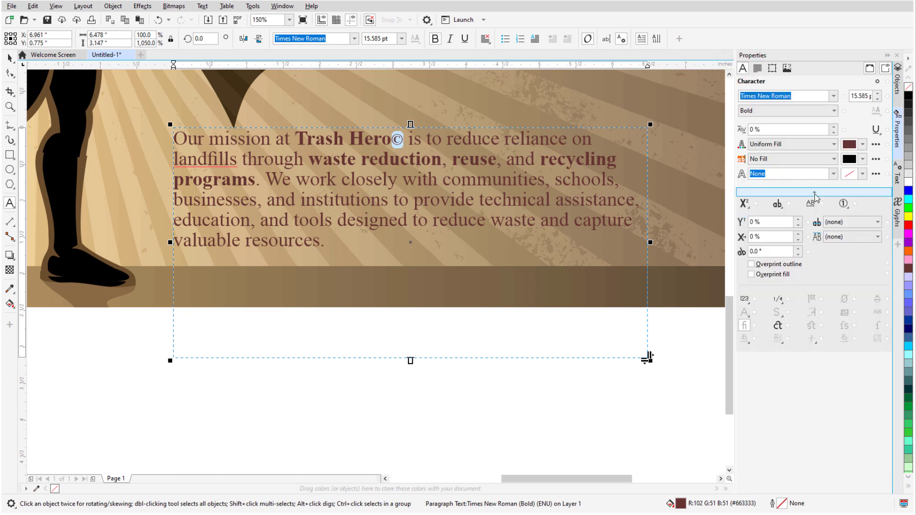
left_click(747, 204)
left_click(771, 231)
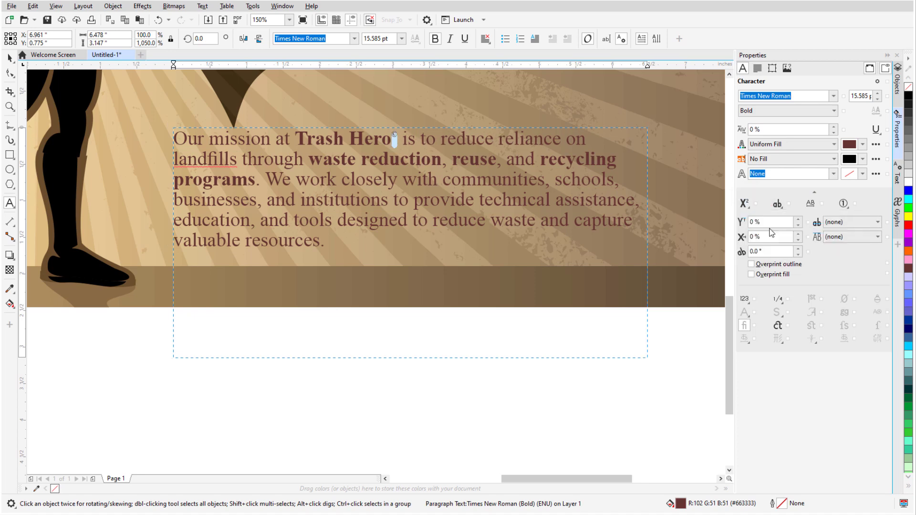
left_click(701, 334)
left_click(289, 20)
left_click(259, 30)
- Expand the Comments layer in the Objects docker and make it visible
left_click(897, 82)
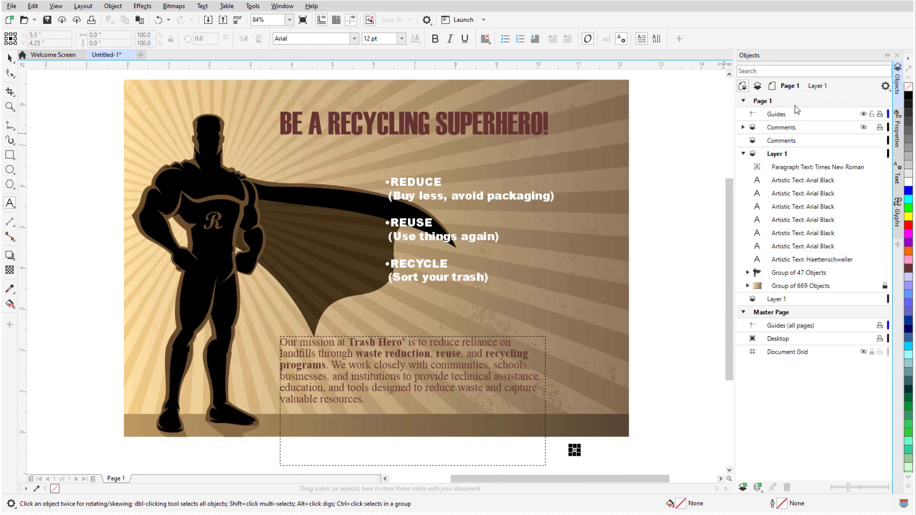
left_click(743, 153)
left_click(743, 128)
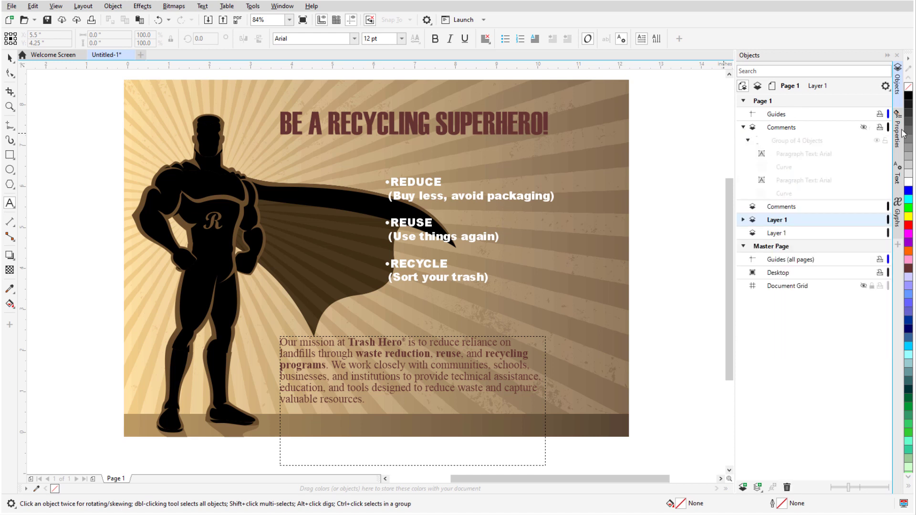
left_click(863, 127)
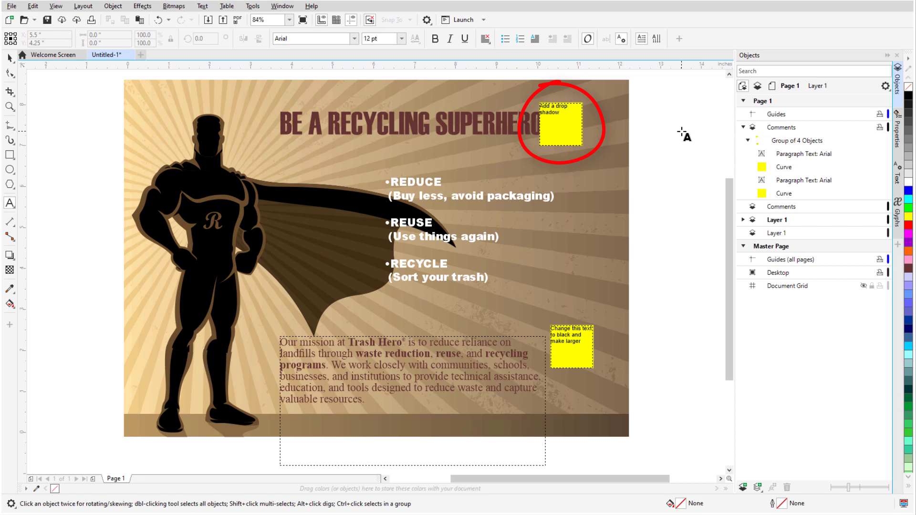
- Add a drop shadow to the BE A RECYCLING SUPERHERO! headline
left_click(9, 256)
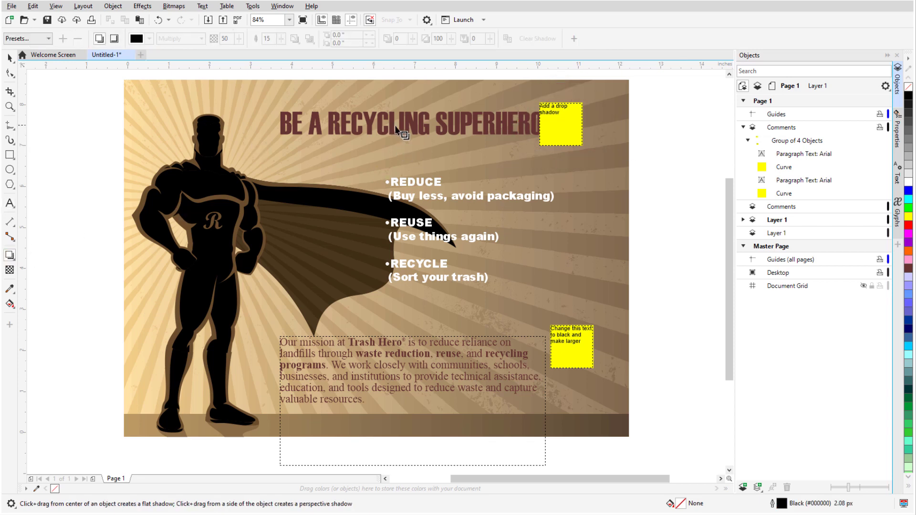
mouse_move(413, 122)
left_mouse_down()
mouse_move(476, 157)
mouse_move(425, 136)
mouse_move(420, 160)
left_mouse_up()
scroll(419, 129, "up", 5)
left_click(289, 19)
- Zoom back to 84% and make the mission paragraph black at 22 pt
left_click(267, 45)
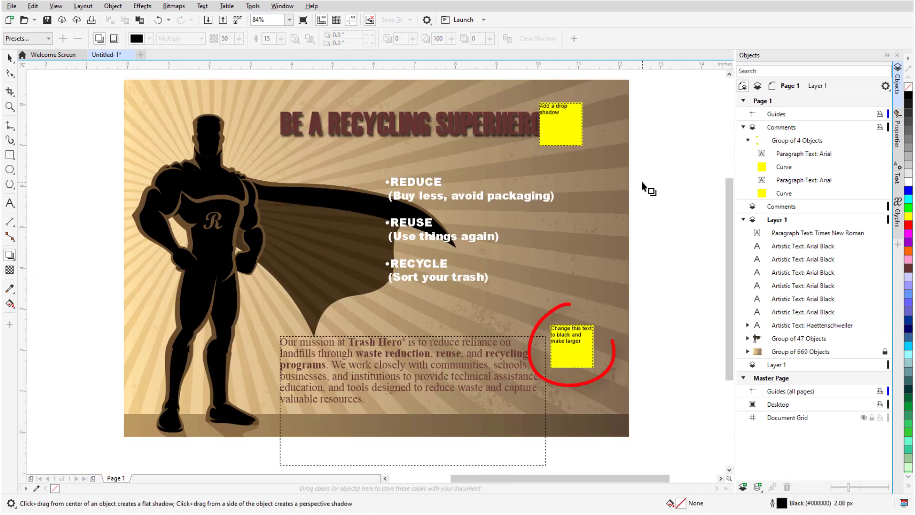
left_click(818, 233)
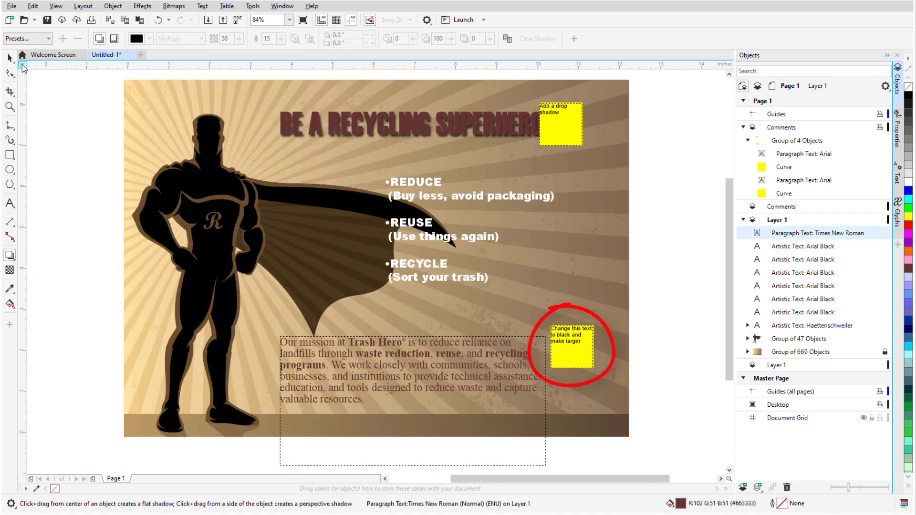
left_click(909, 95)
left_click(377, 38)
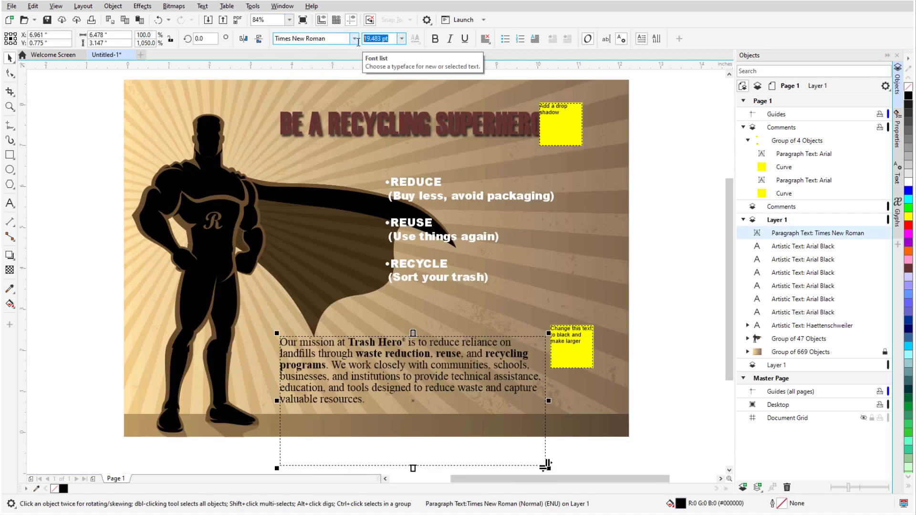
type("22")
key("Return")
- Set the paragraph font to Calibri Regular and resize its frame to fit the text
left_click(355, 38)
type("cal")
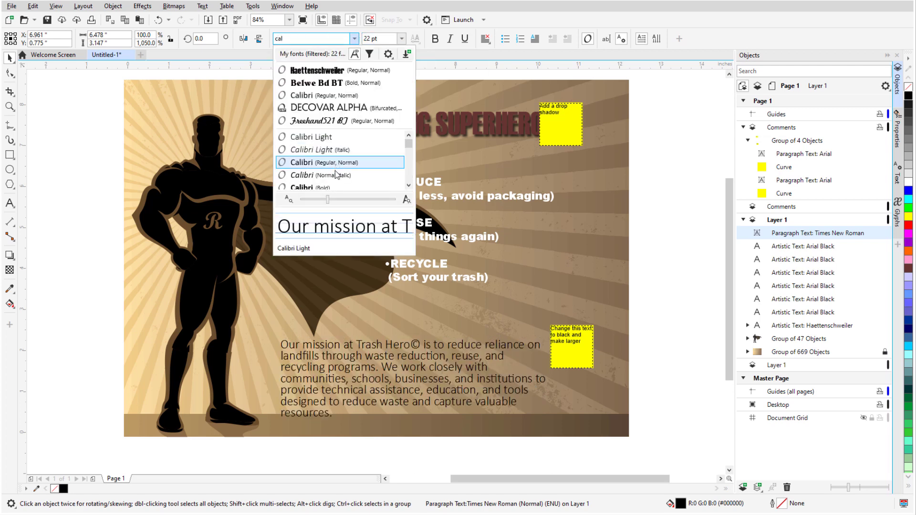
left_click(373, 162)
left_click_drag(546, 401, 609, 398)
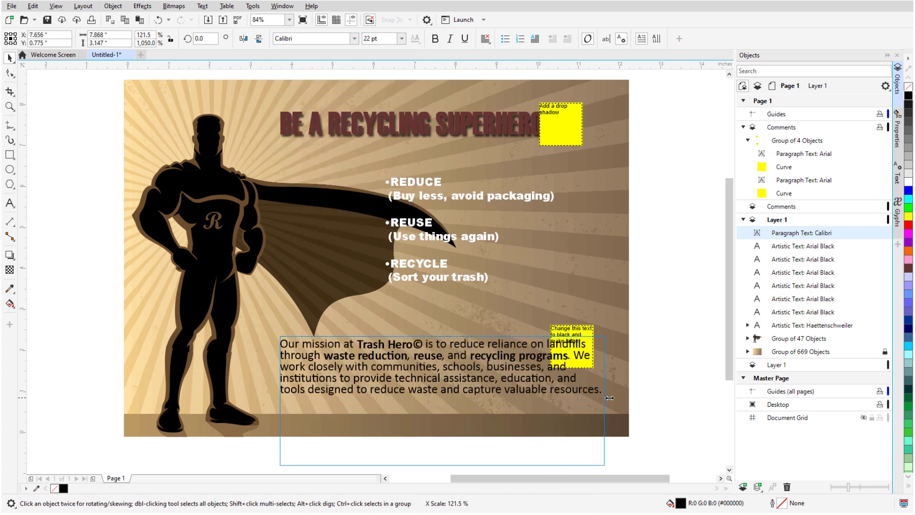
left_click_drag(615, 465, 615, 412)
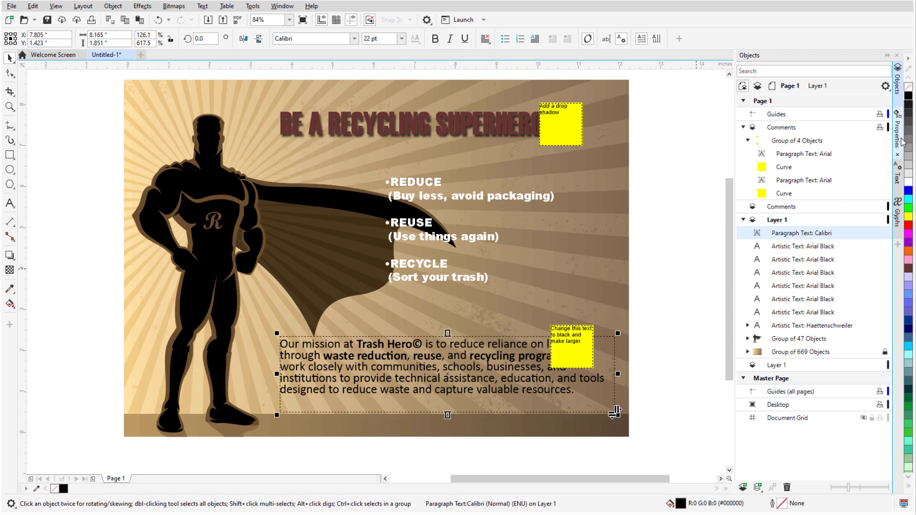
- Make the Comments layer active and bring up its options to delete it
left_click(902, 142)
left_click(706, 140)
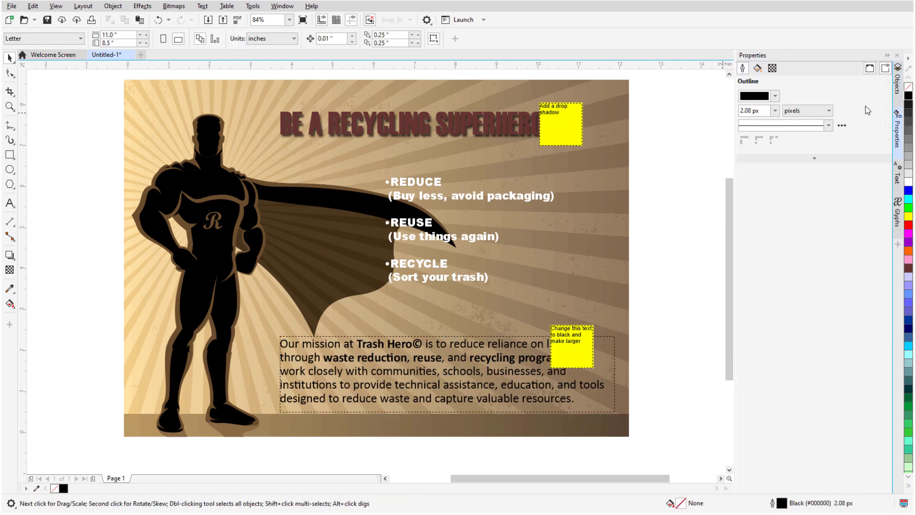
left_click(897, 81)
left_click(812, 128)
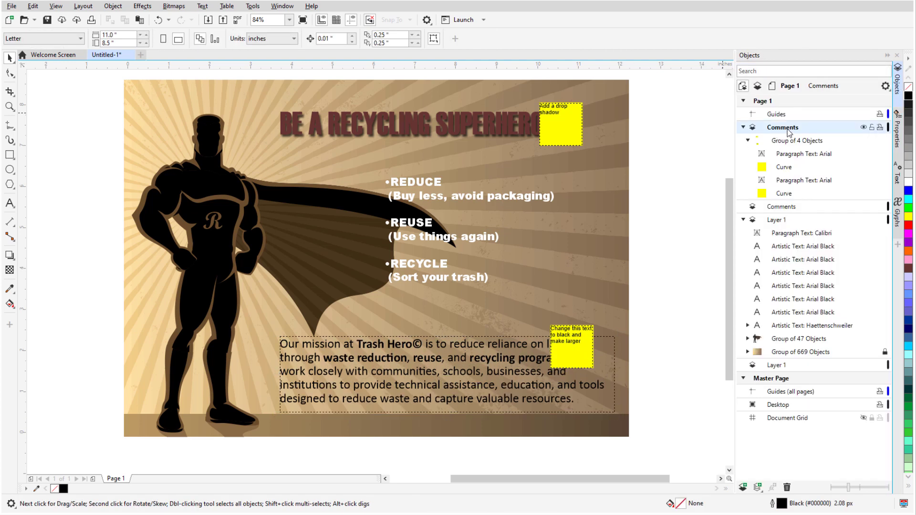
right_click(814, 131)
left_click(830, 181)
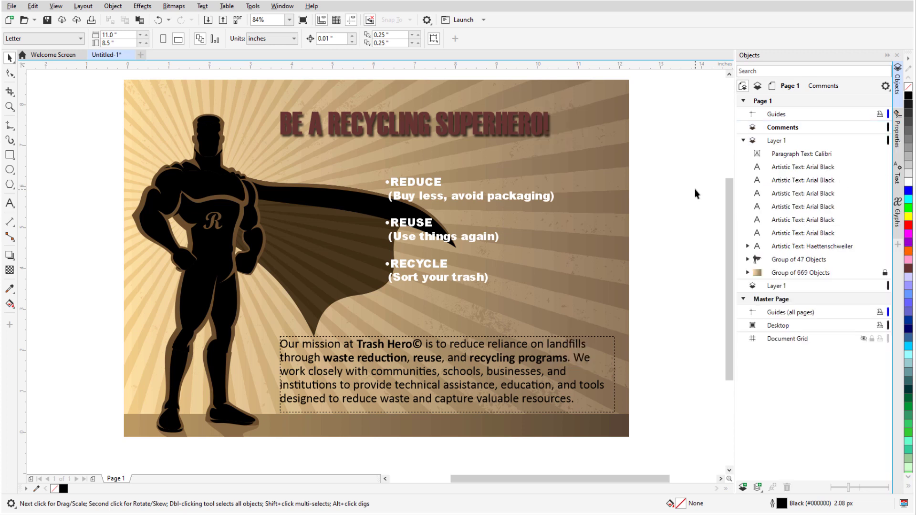